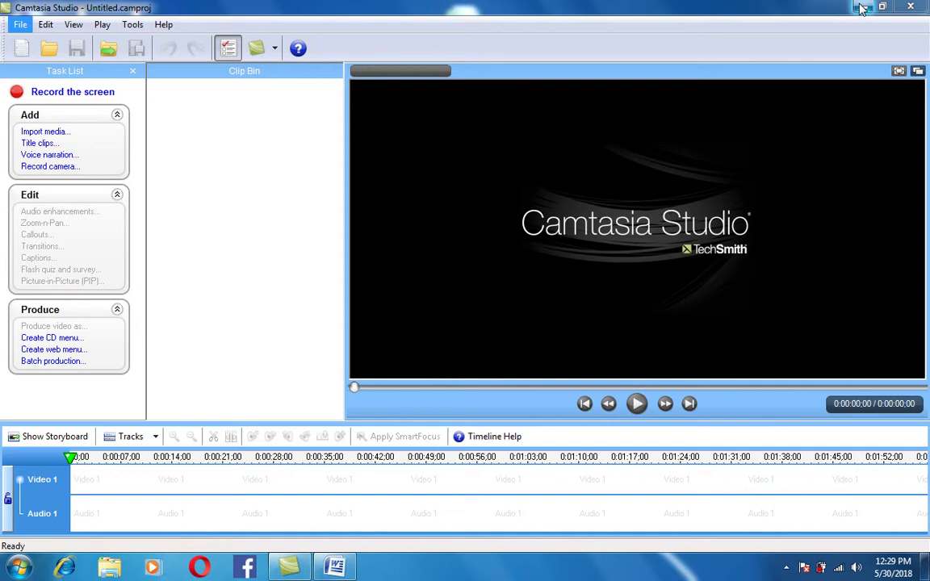
Insert a default clustered column chart into the Word document, opening its sample data in Excel
{"action": "left_click", "coordinate": [353, 567]}
{"action": "left_click", "coordinate": [101, 30]}
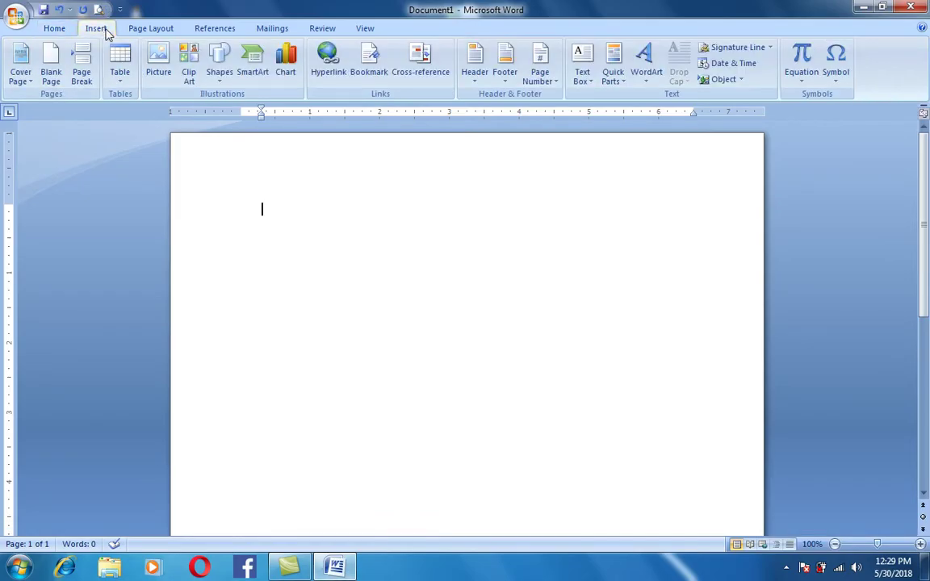
{"action": "left_click", "coordinate": [288, 69]}
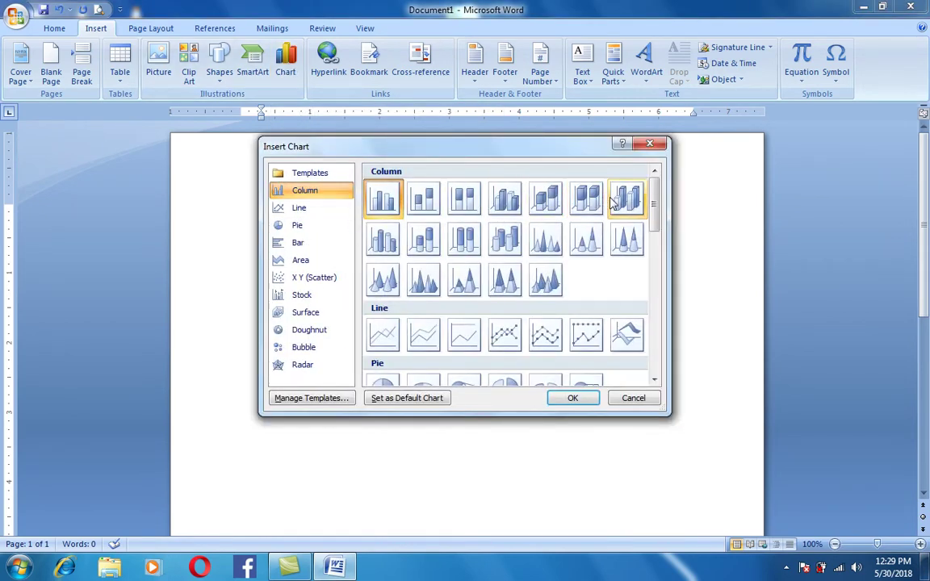
{"action": "left_click", "coordinate": [583, 399]}
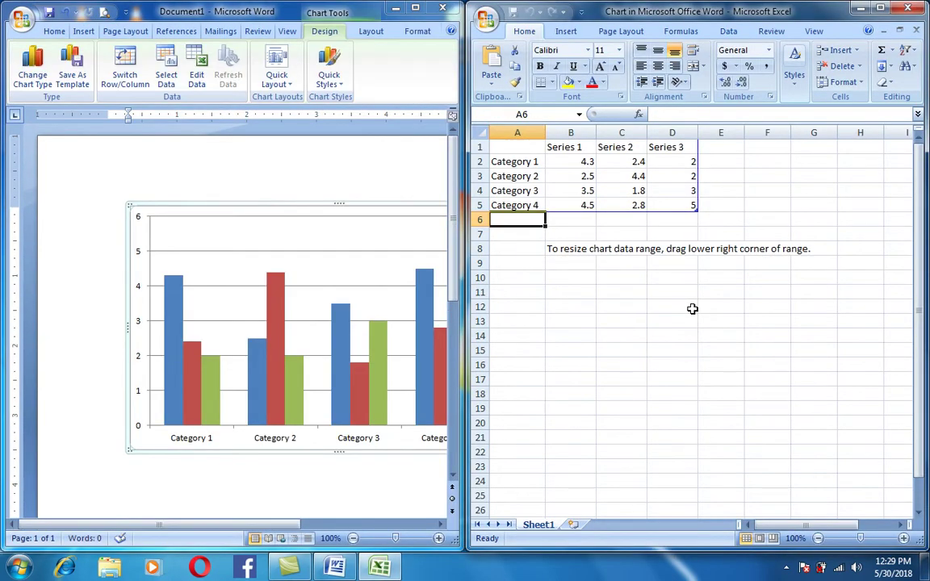
Enter the headers NAME, WORD, EXCEL, ACCESS and TOTAL across cells A1 to E1
{"action": "left_click", "coordinate": [514, 147]}
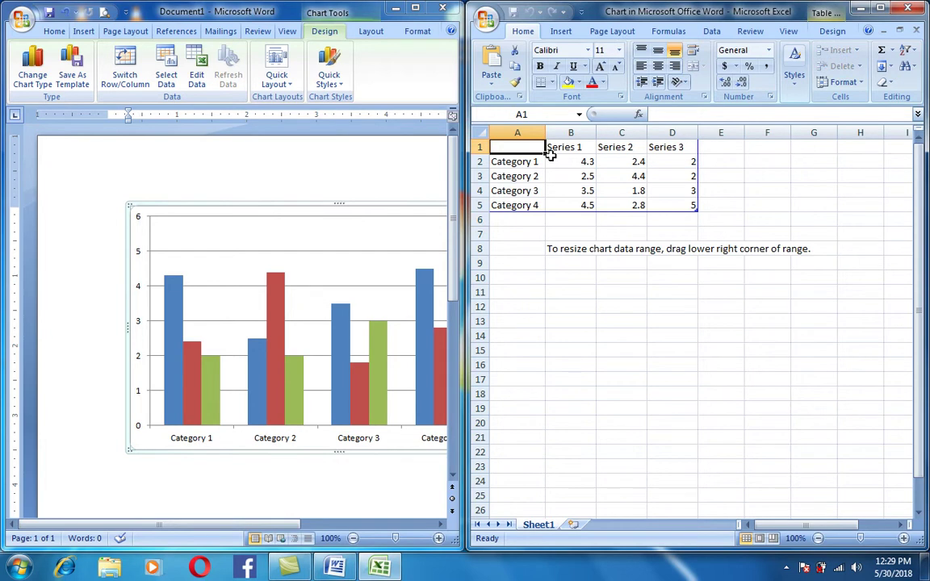
{"action": "type", "text": "NAME"}
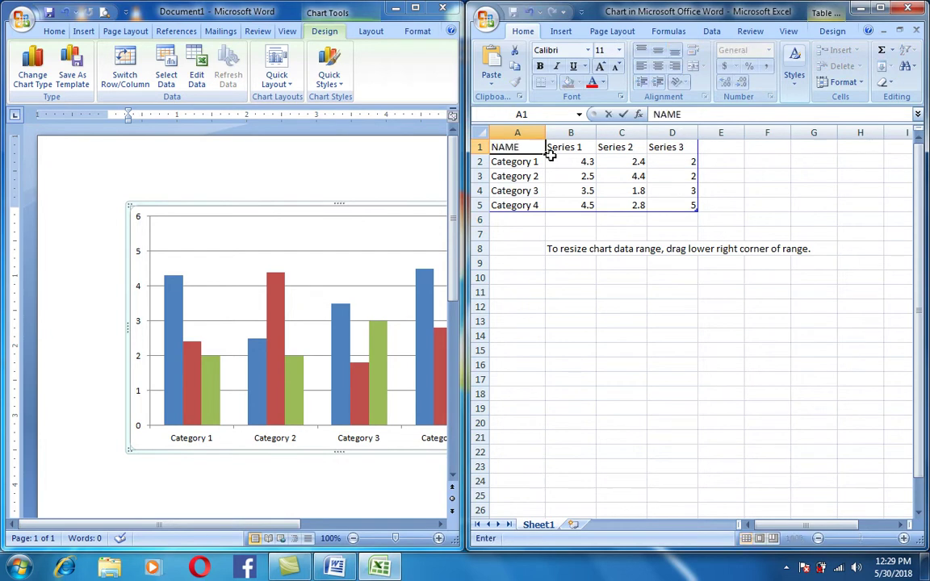
{"action": "left_click", "coordinate": [550, 152]}
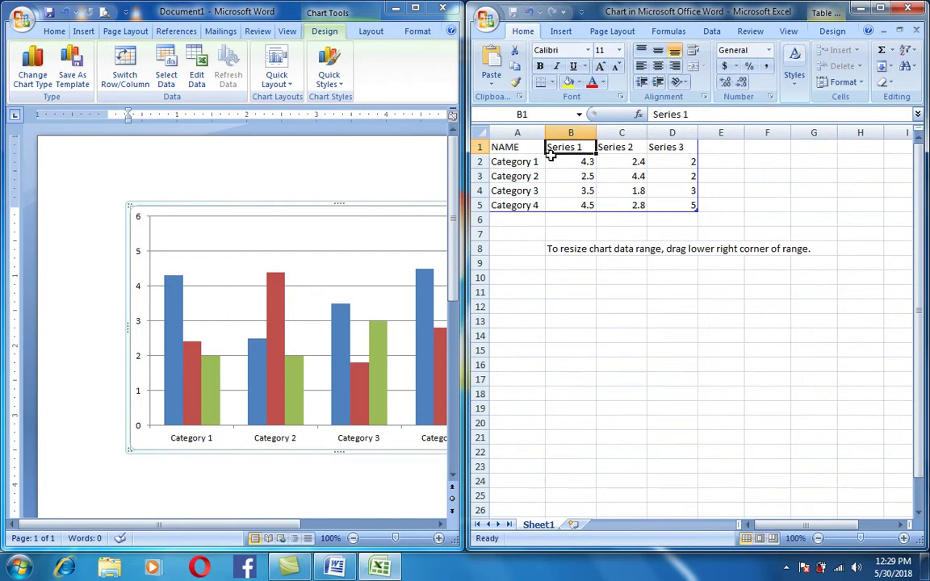
{"action": "type", "text": "WORD"}
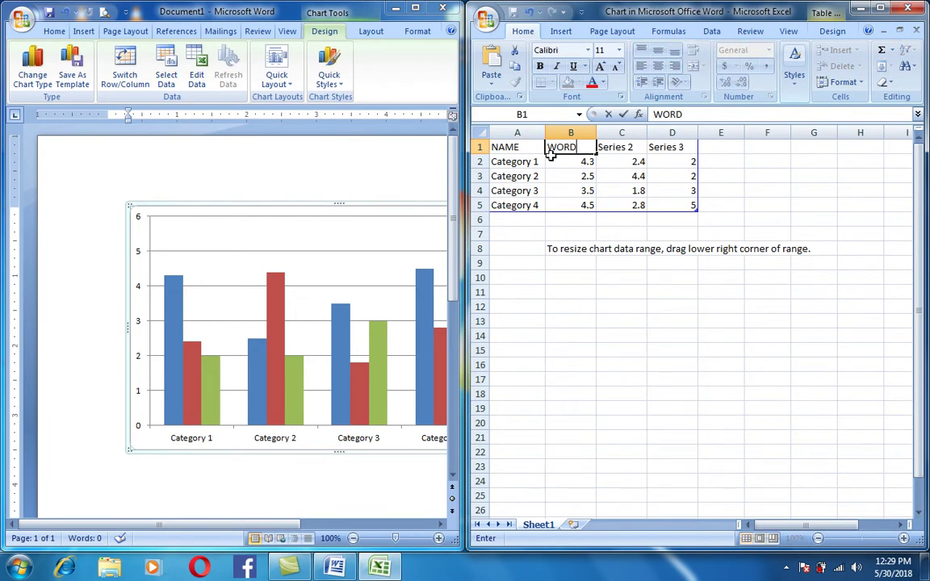
{"action": "key", "text": "Tab"}
{"action": "type", "text": "E"}
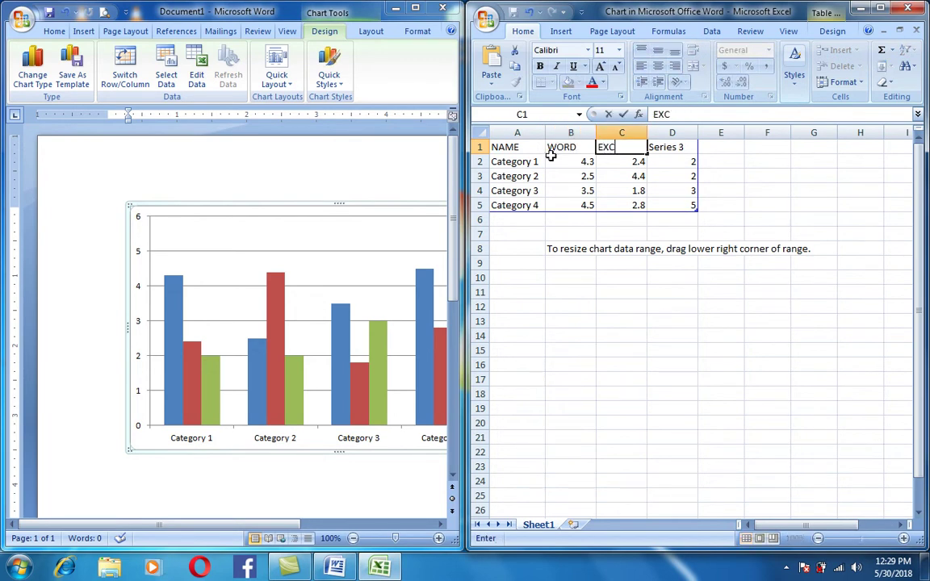
{"action": "key", "text": "Tab"}
{"action": "type", "text": "A"}
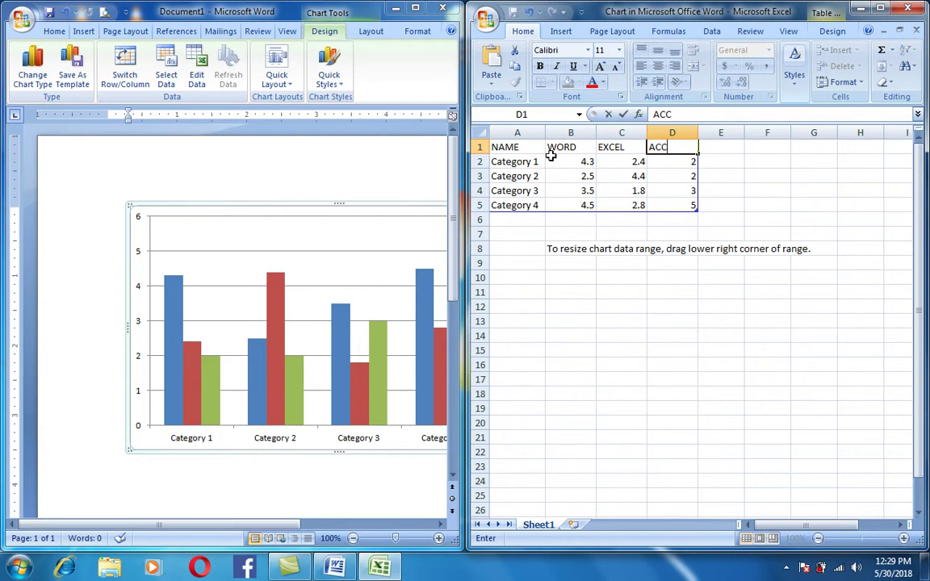
{"action": "key", "text": "Tab"}
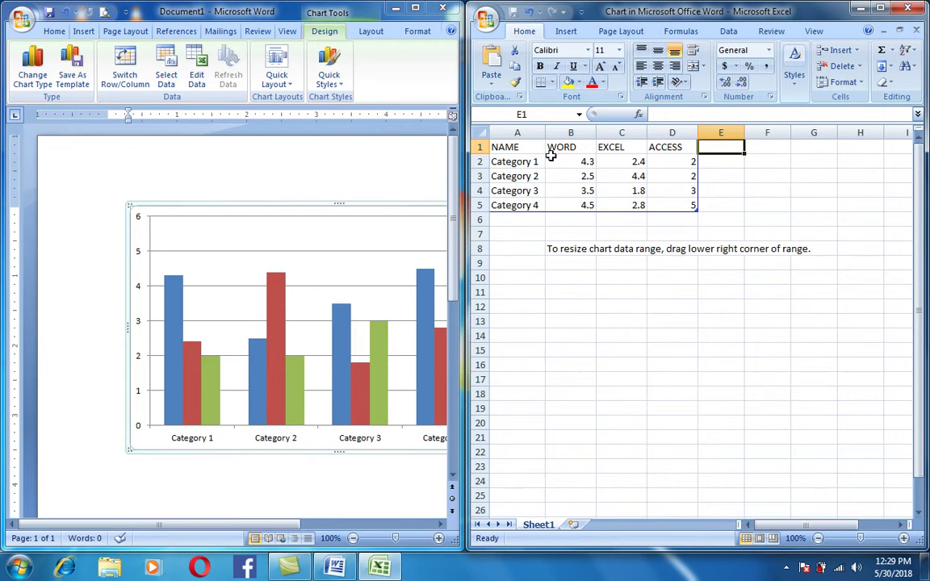
{"action": "type", "text": "TOTAL"}
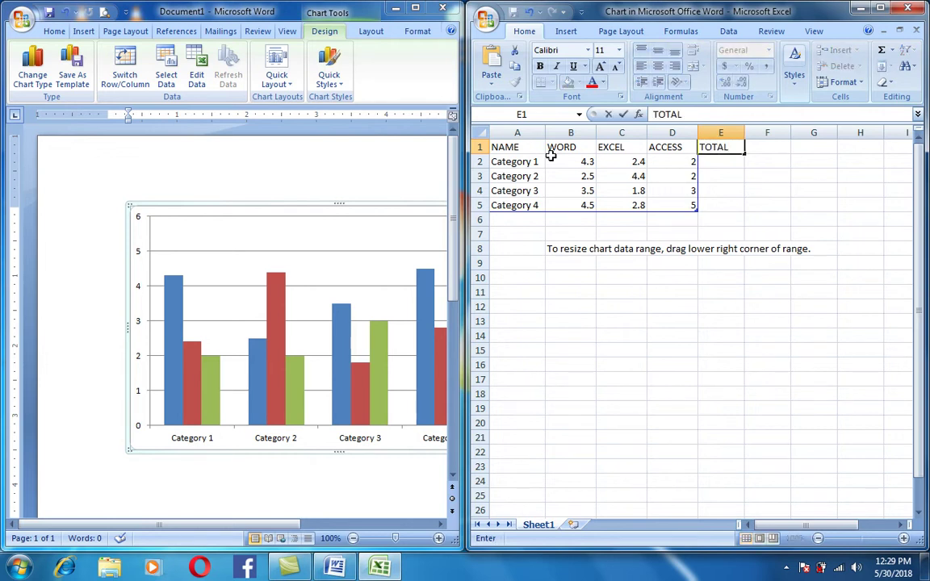
{"action": "key", "text": "Return"}
Type the four student names over Category 1–4 in cells A2 to A5
{"action": "key", "text": "Left"}
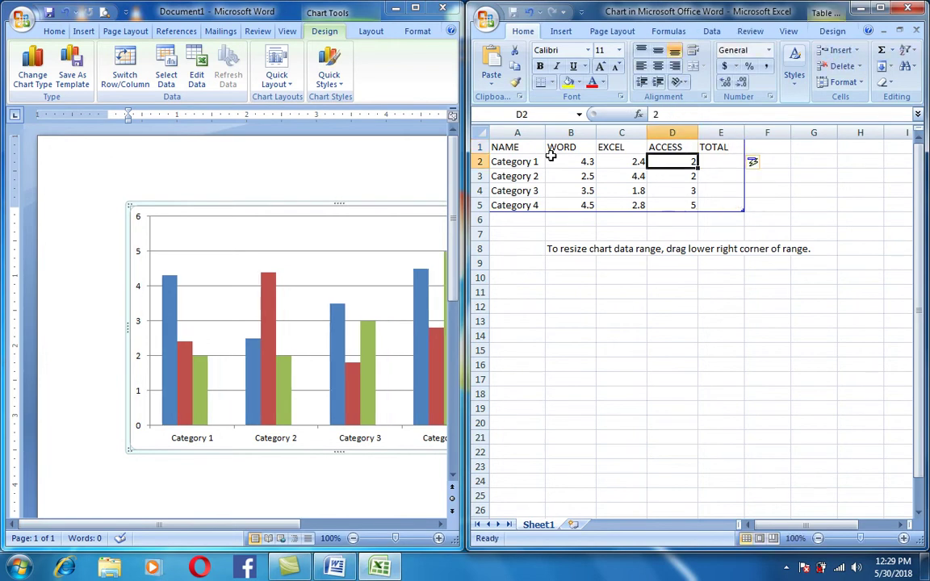
{"action": "key", "text": "Left"}
{"action": "key", "text": "Left"}
{"action": "key", "text": "Left"}
{"action": "type", "text": "A"}
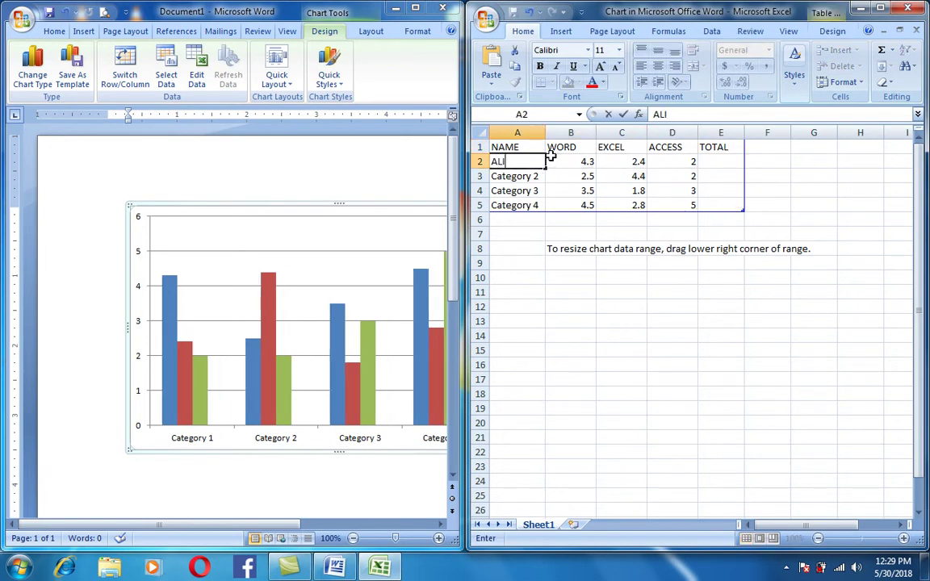
{"action": "key", "text": "Return"}
{"action": "type", "text": "ZAIN"}
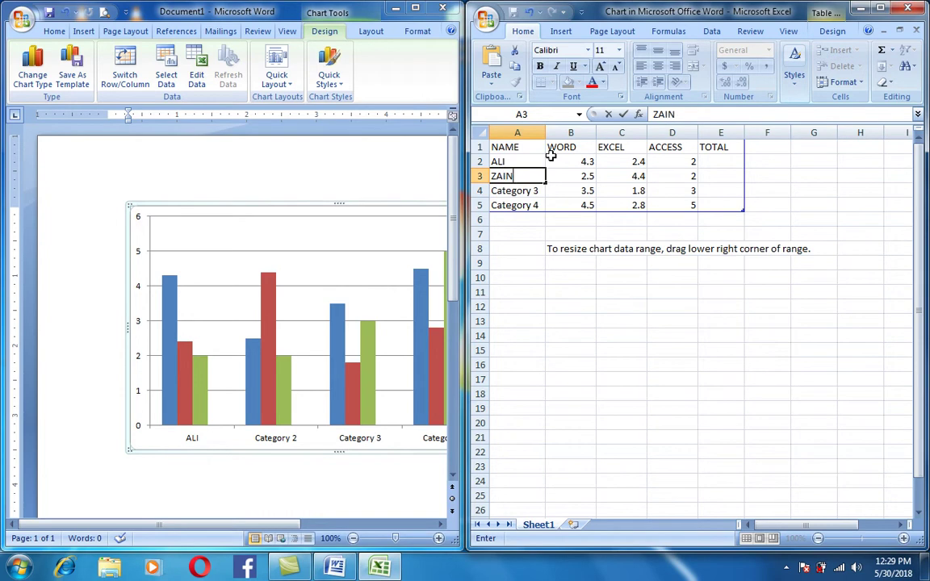
{"action": "key", "text": "Return"}
{"action": "type", "text": "WAQAS"}
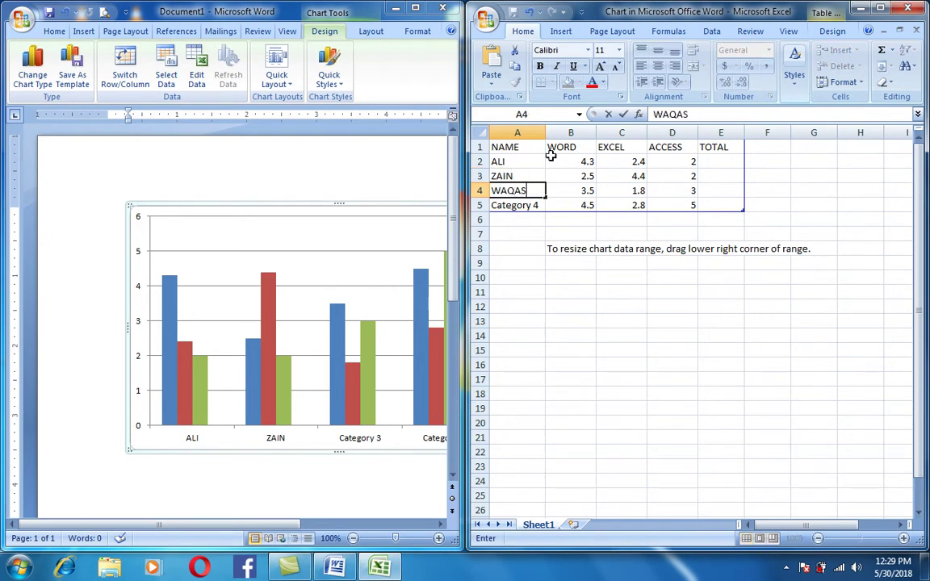
{"action": "key", "text": "Return"}
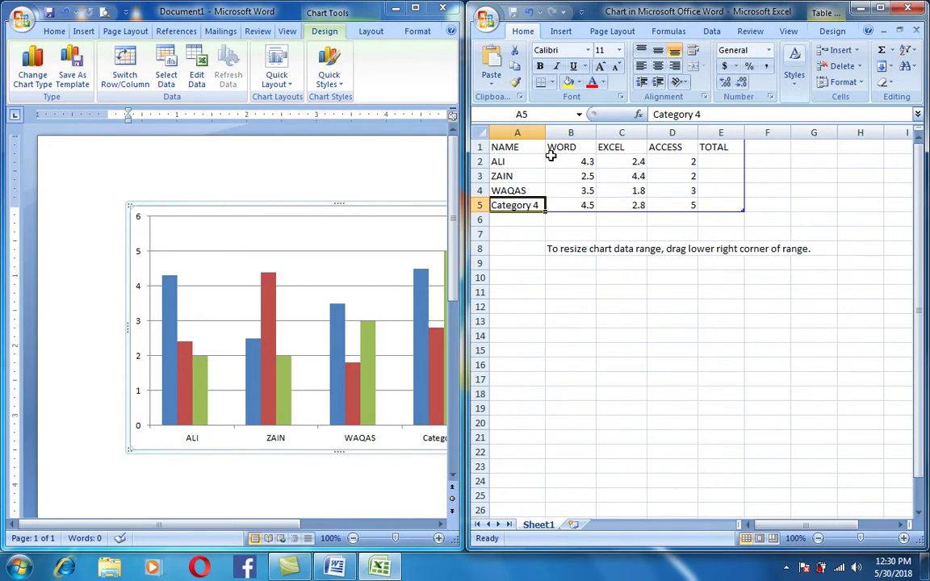
{"action": "type", "text": "ZAHI"}
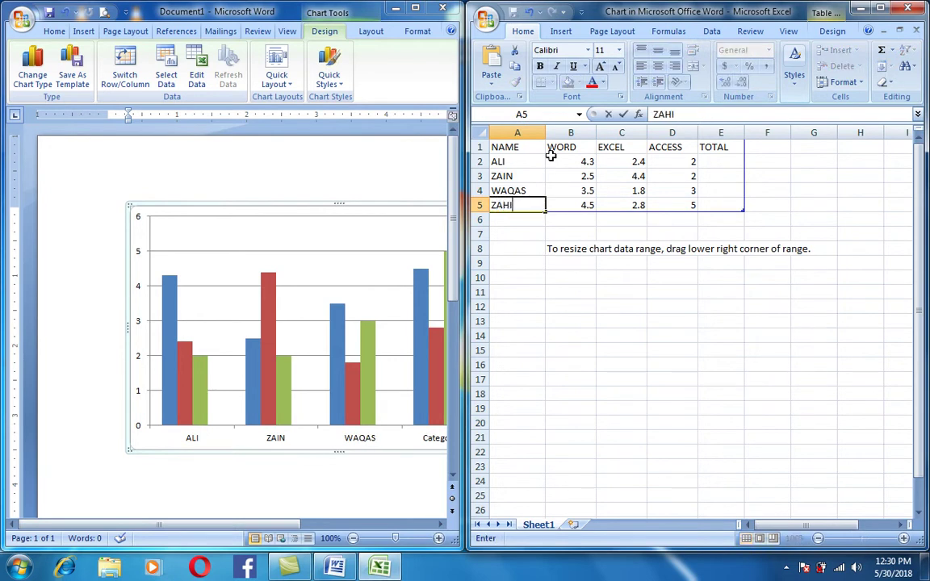
{"action": "key", "text": "Tab"}
Enter the first student's marks 90, 12, 14, then ACCESS marks 21, 21, 23 below
{"action": "key", "text": "Up"}
{"action": "key", "text": "Up"}
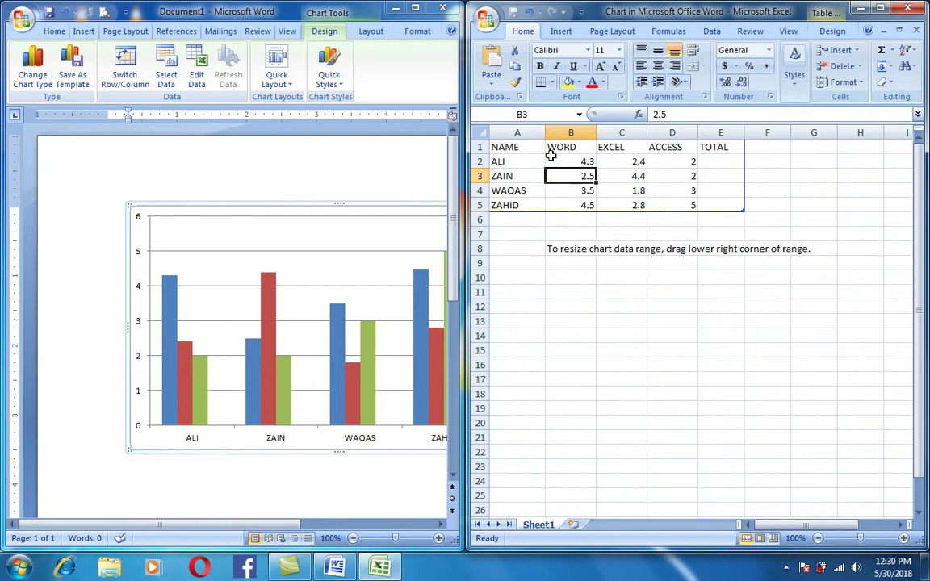
{"action": "key", "text": "Up"}
{"action": "type", "text": "9"}
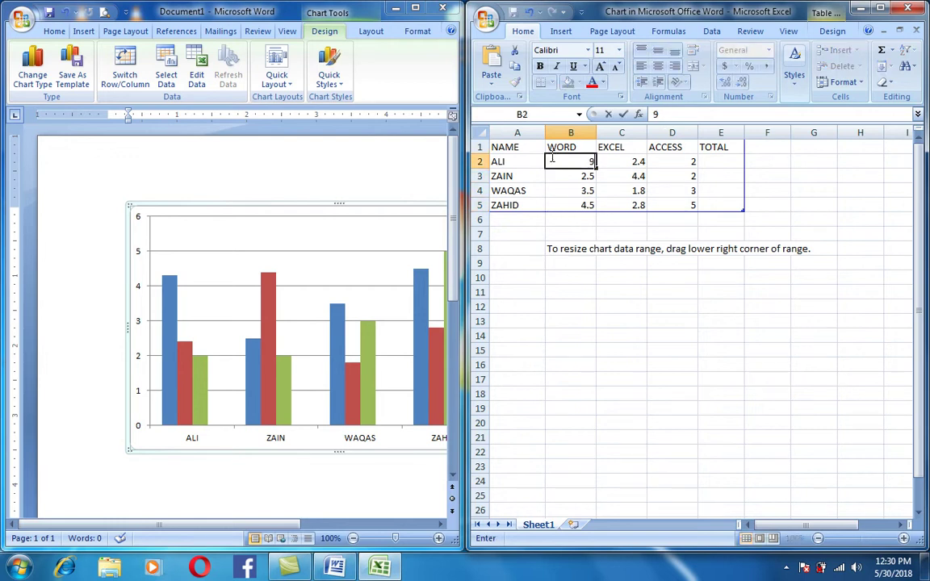
{"action": "key", "text": "Tab"}
{"action": "type", "text": "1"}
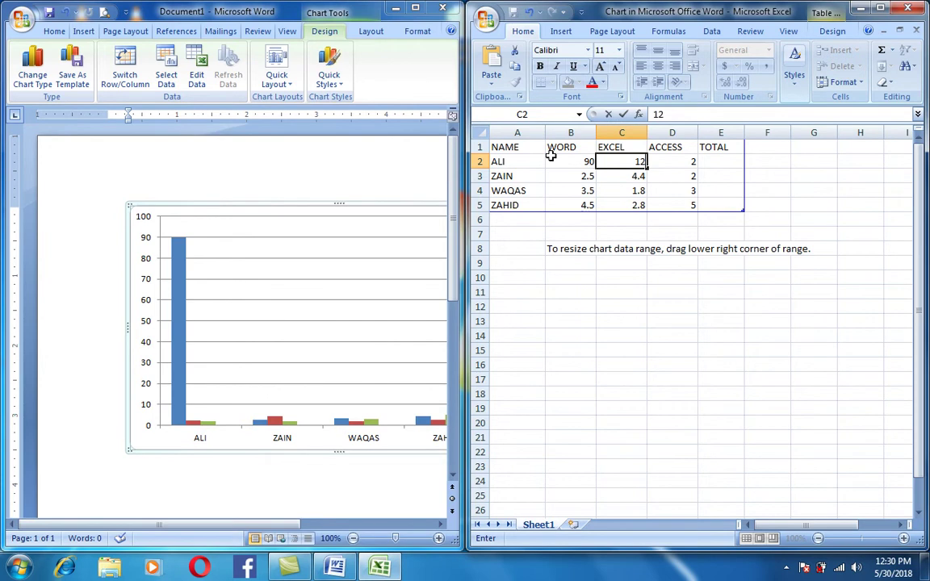
{"action": "key", "text": "Tab"}
{"action": "type", "text": "1"}
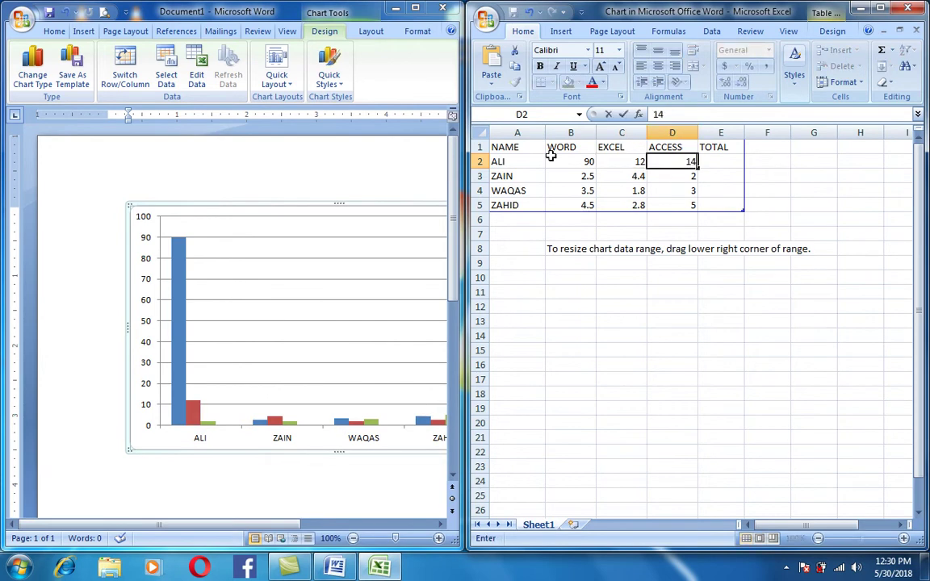
{"action": "key", "text": "Return"}
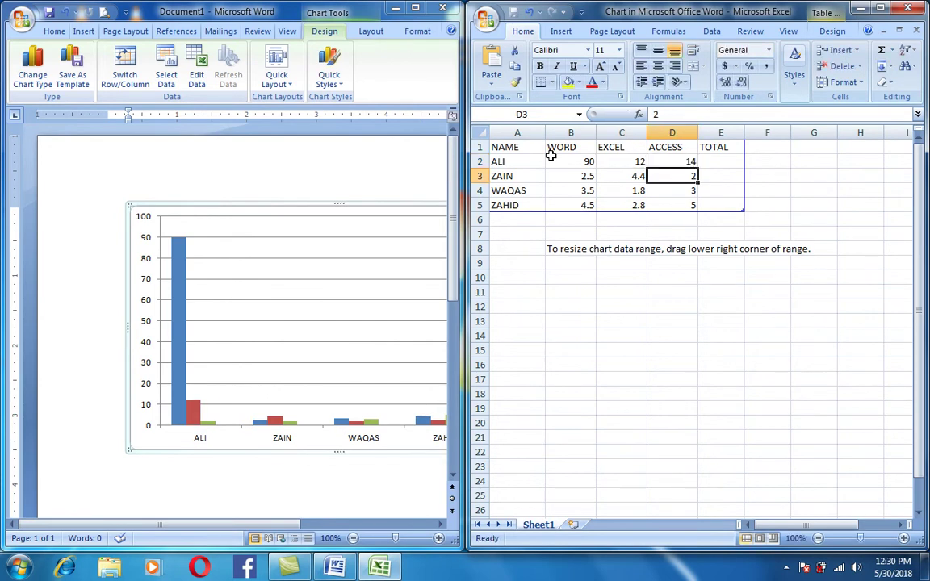
{"action": "type", "text": "21"}
{"action": "key", "text": "Return"}
{"action": "type", "text": "21"}
{"action": "key", "text": "Return"}
{"action": "type", "text": "2"}
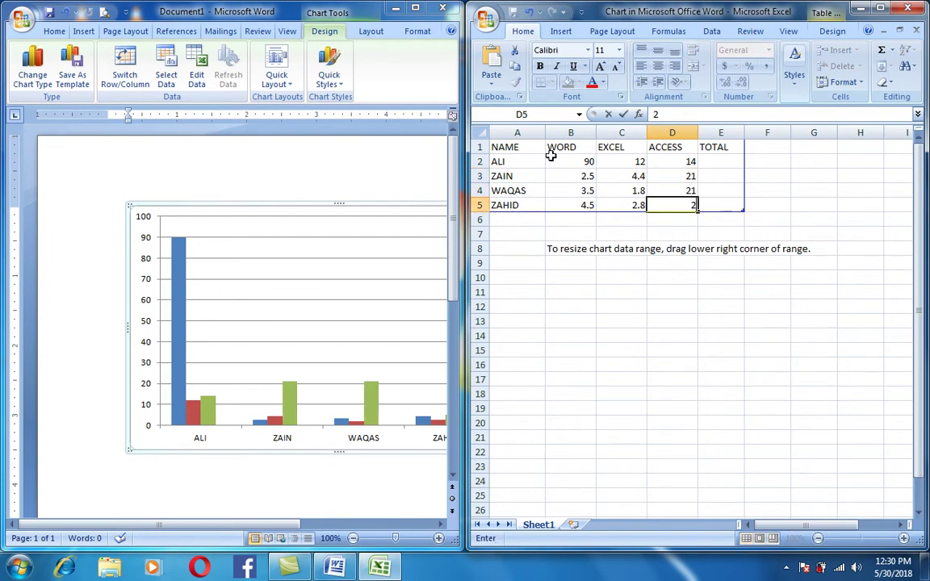
{"action": "type", "text": "3"}
{"action": "key", "text": "Left"}
Fill the remaining EXCEL marks (23, 21, 21) and WORD marks (23, 23, 43)
{"action": "type", "text": "21"}
{"action": "key", "text": "Up"}
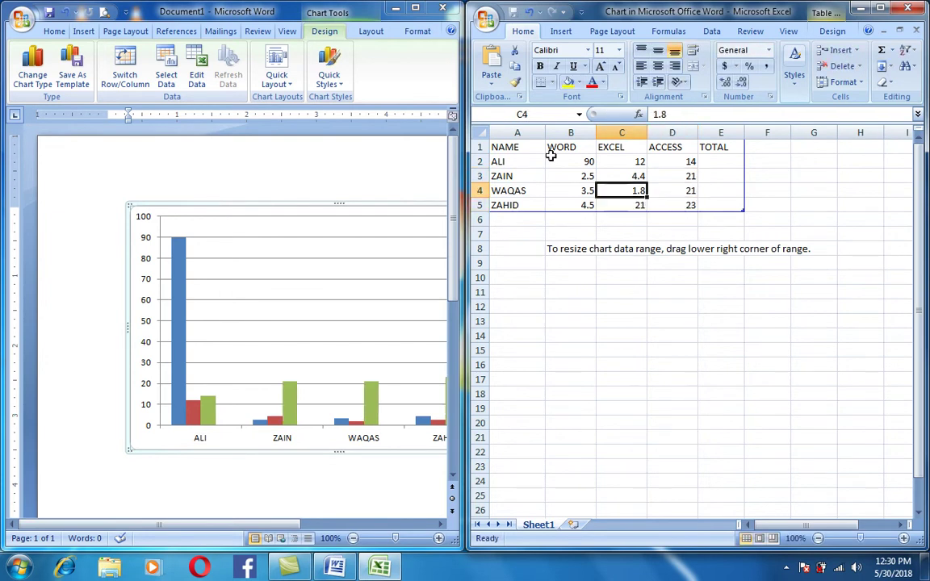
{"action": "type", "text": "21"}
{"action": "key", "text": "Up"}
{"action": "type", "text": "2"}
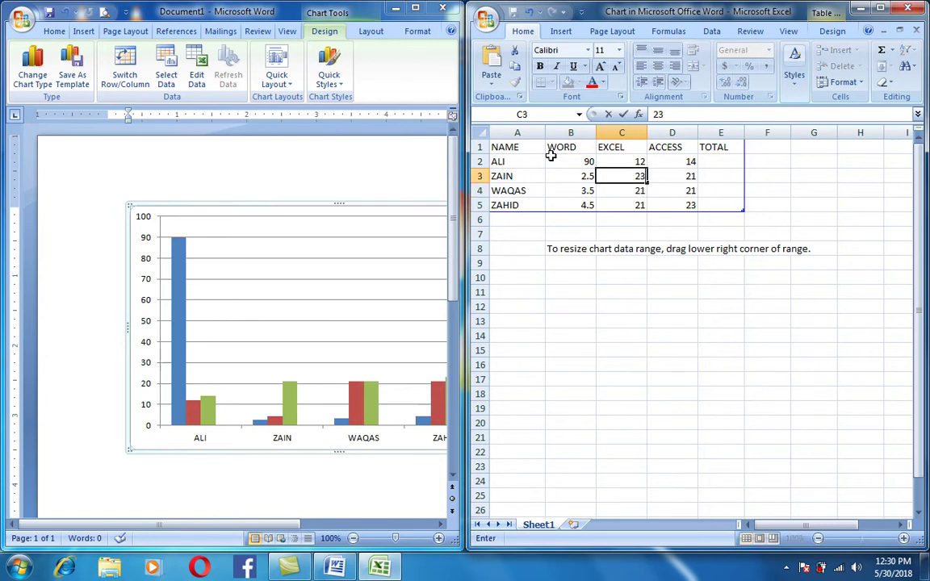
{"action": "key", "text": "Left"}
{"action": "type", "text": "2"}
{"action": "key", "text": "Down"}
{"action": "type", "text": "2"}
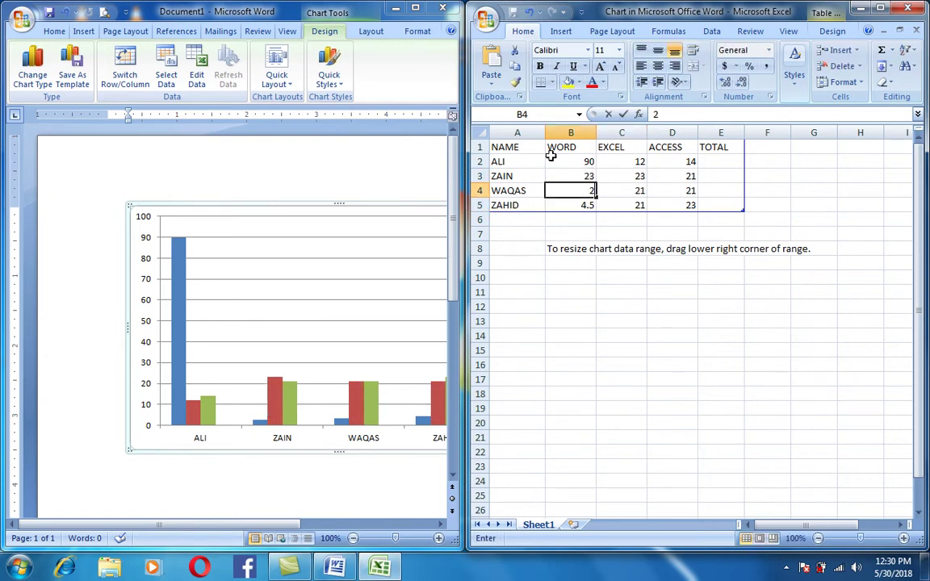
{"action": "type", "text": "3"}
{"action": "key", "text": "Down"}
{"action": "type", "text": "4"}
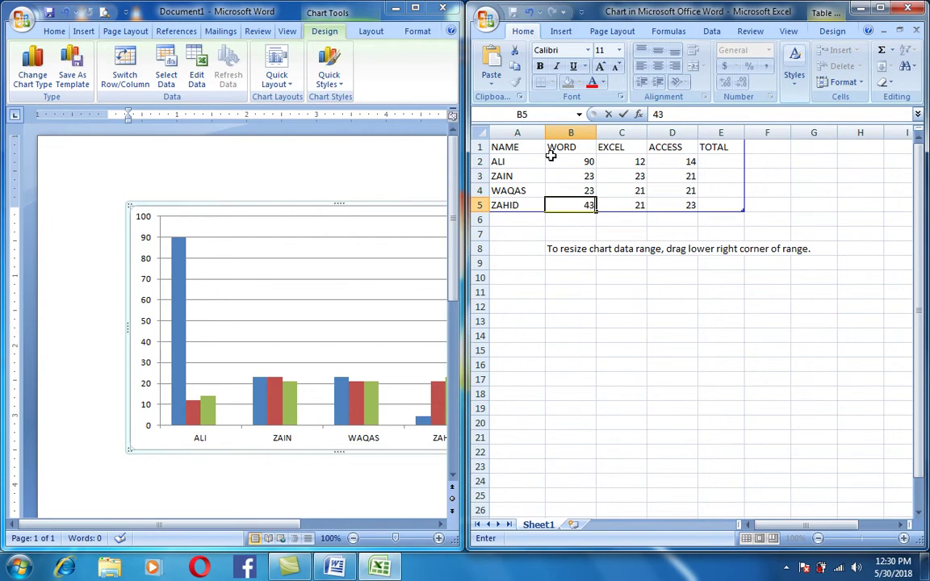
{"action": "key", "text": "Tab"}
{"action": "key", "text": "Tab"}
{"action": "key", "text": "Tab"}
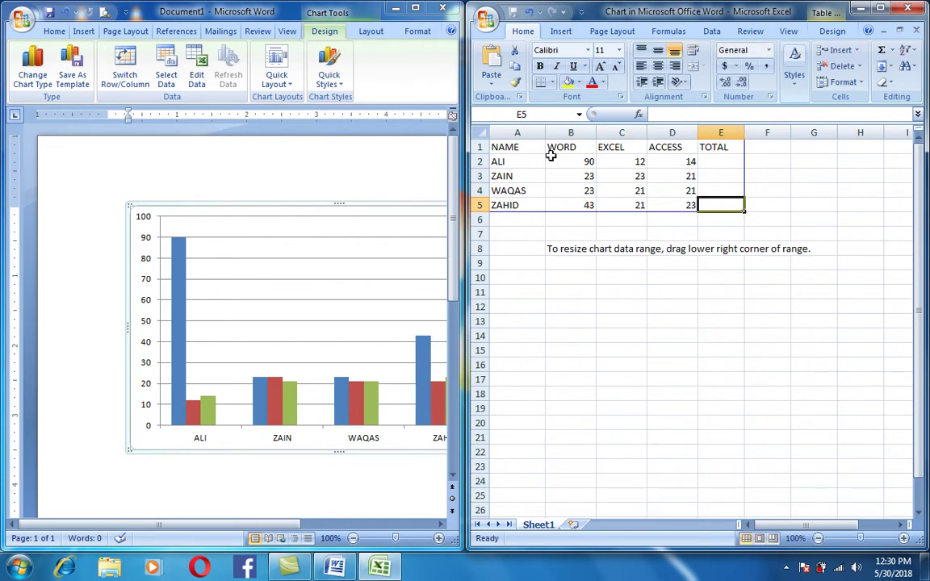
{"action": "key", "text": "Up"}
{"action": "key", "text": "Up"}
{"action": "key", "text": "Up"}
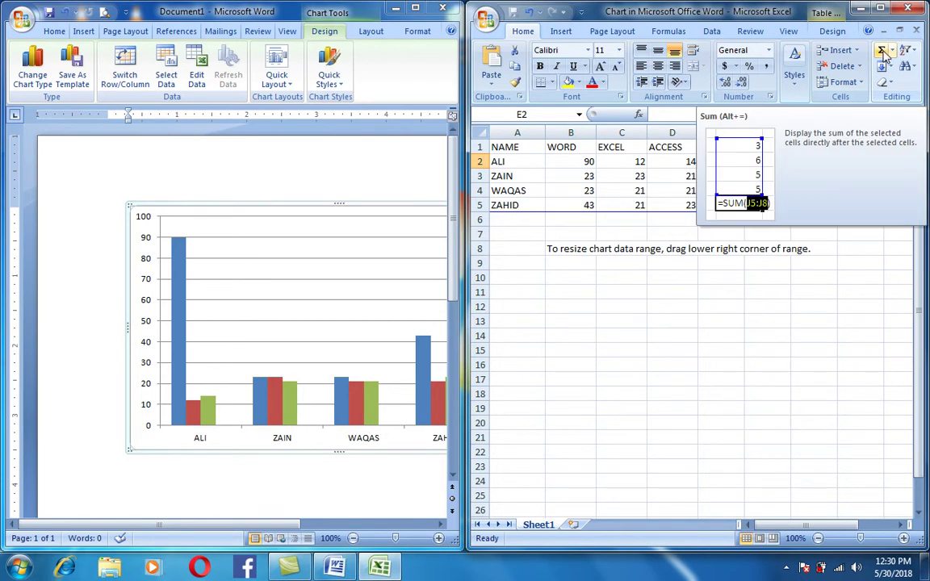
Sum each student's marks into TOTAL (116, 67, 65, 87) and close the data sheet
{"action": "left_click", "coordinate": [884, 50]}
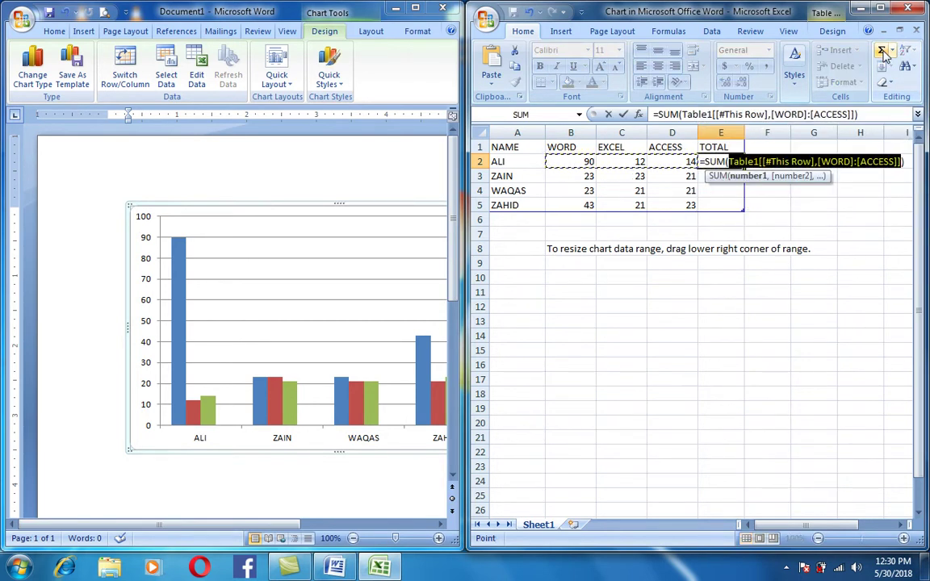
{"action": "key", "text": "Return"}
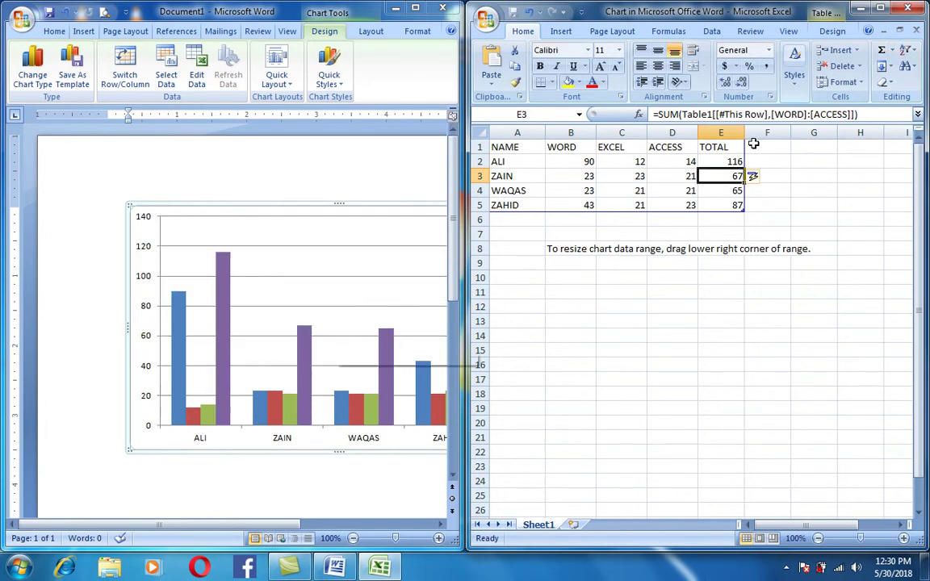
{"action": "left_click", "coordinate": [917, 10]}
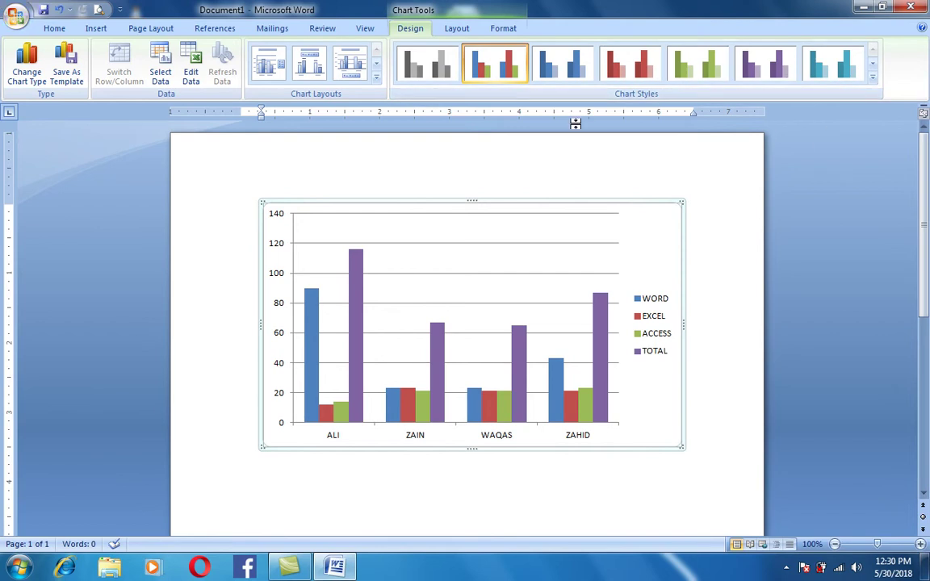
Apply the dark multicolour chart style with blue, red, green and purple bars on black
{"action": "left_click", "coordinate": [873, 77]}
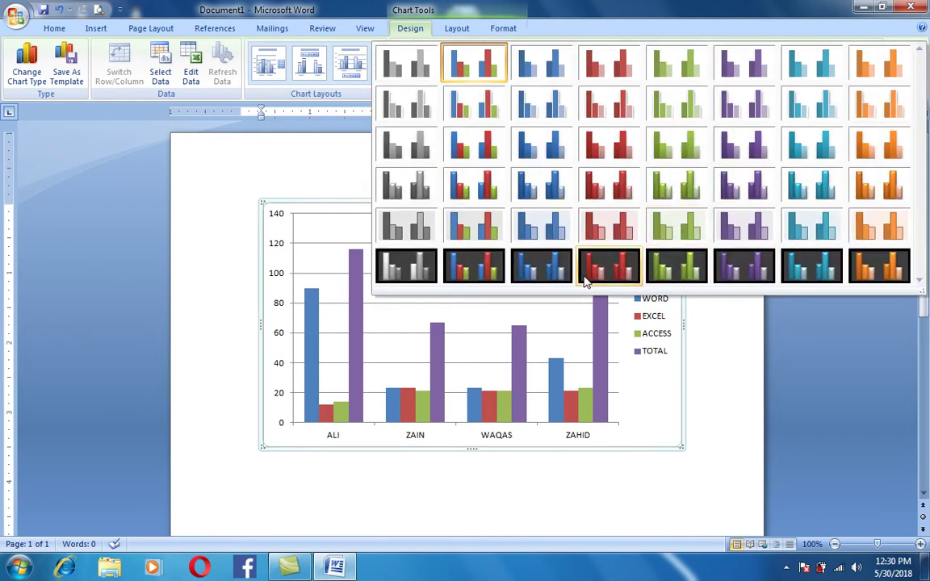
{"action": "left_click", "coordinate": [812, 274]}
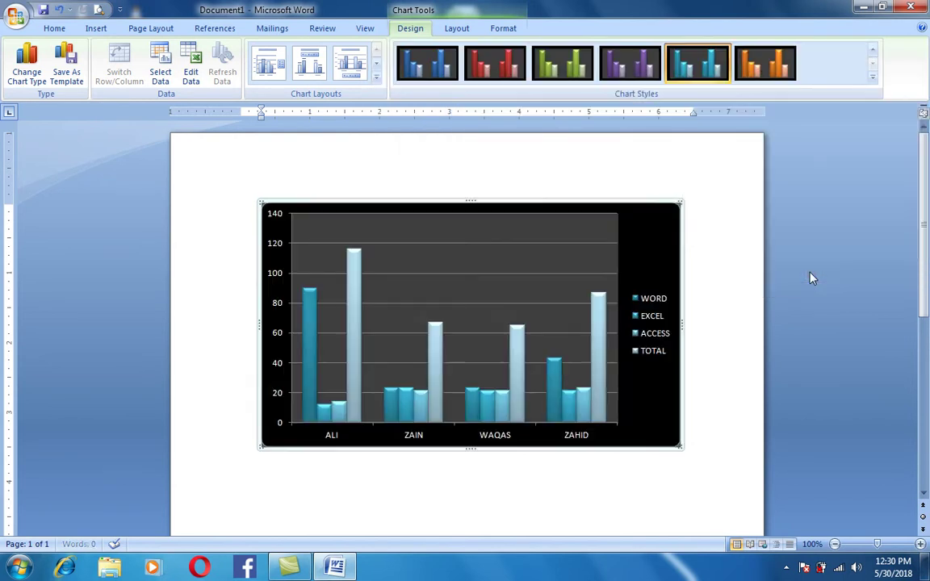
{"action": "left_click", "coordinate": [569, 68]}
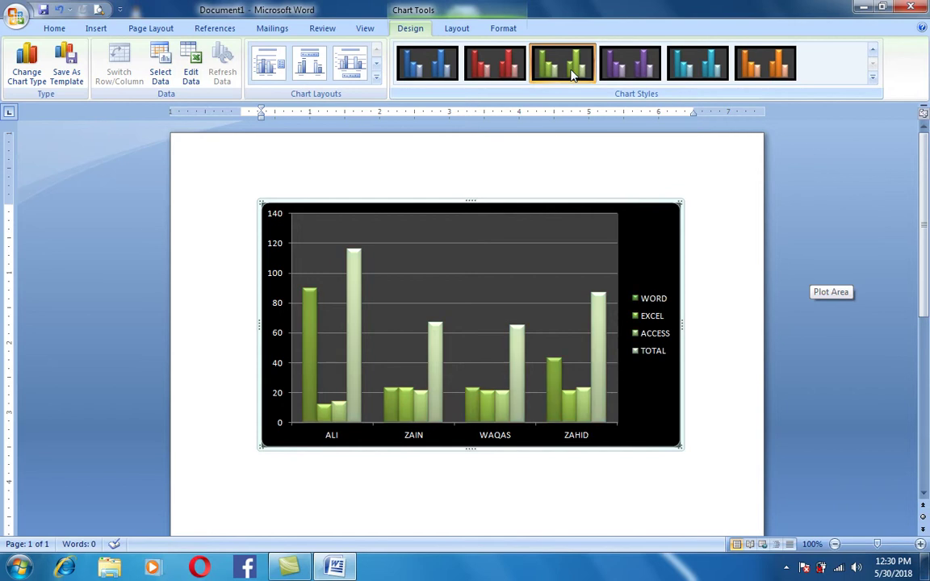
{"action": "left_click", "coordinate": [509, 71]}
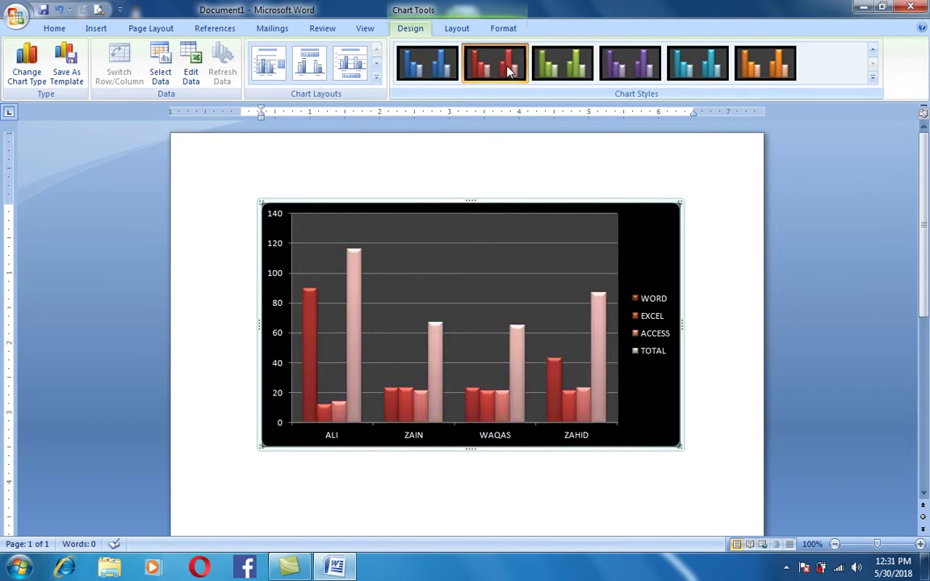
{"action": "left_click", "coordinate": [872, 77]}
{"action": "left_click", "coordinate": [466, 273]}
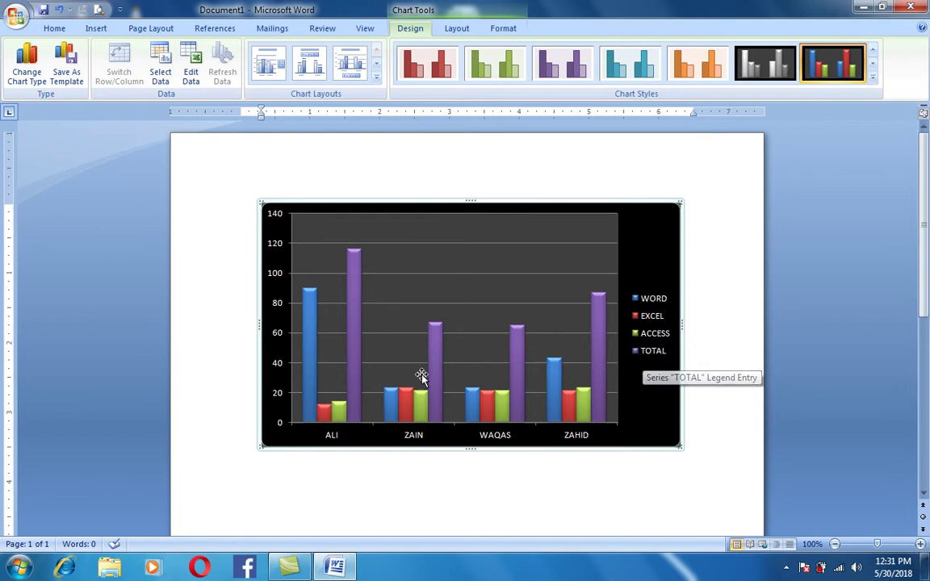
Apply Layout 5, adding a chart title, vertical axis title and data table
{"action": "left_click", "coordinate": [376, 78]}
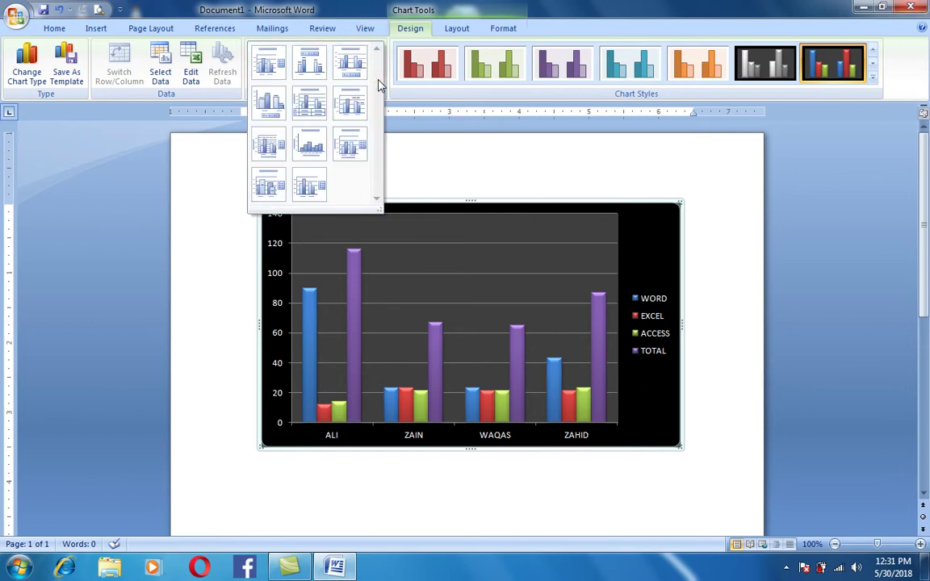
{"action": "left_click", "coordinate": [315, 105]}
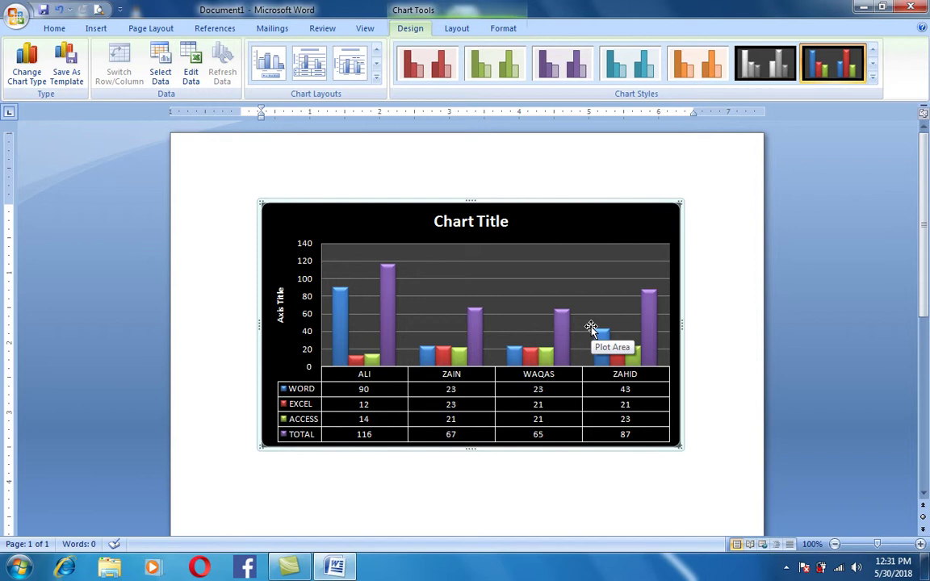
{"action": "left_click", "coordinate": [488, 227]}
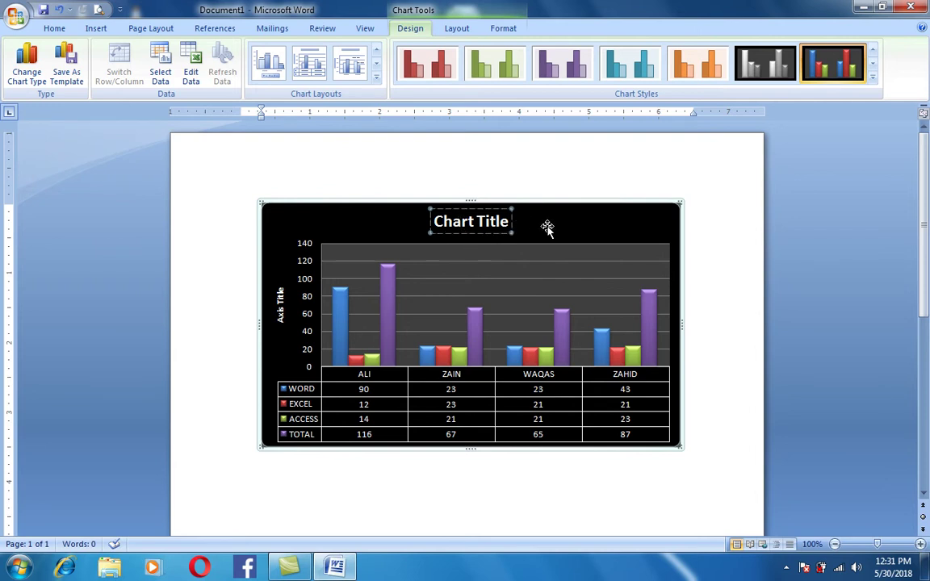
Change the chart type to the 3D 100% Stacked Pyramid
{"action": "left_click", "coordinate": [32, 77]}
{"action": "left_click", "coordinate": [505, 280]}
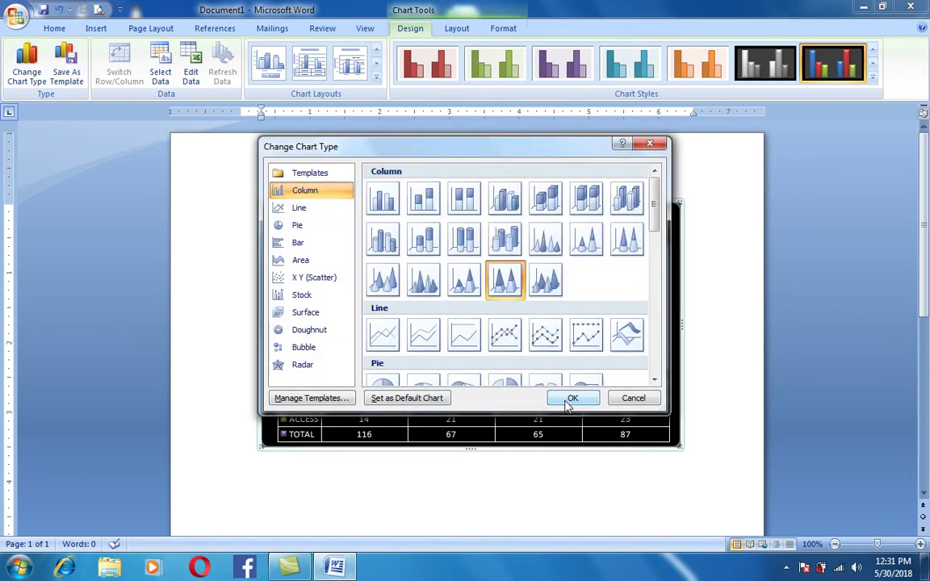
{"action": "left_click", "coordinate": [572, 398]}
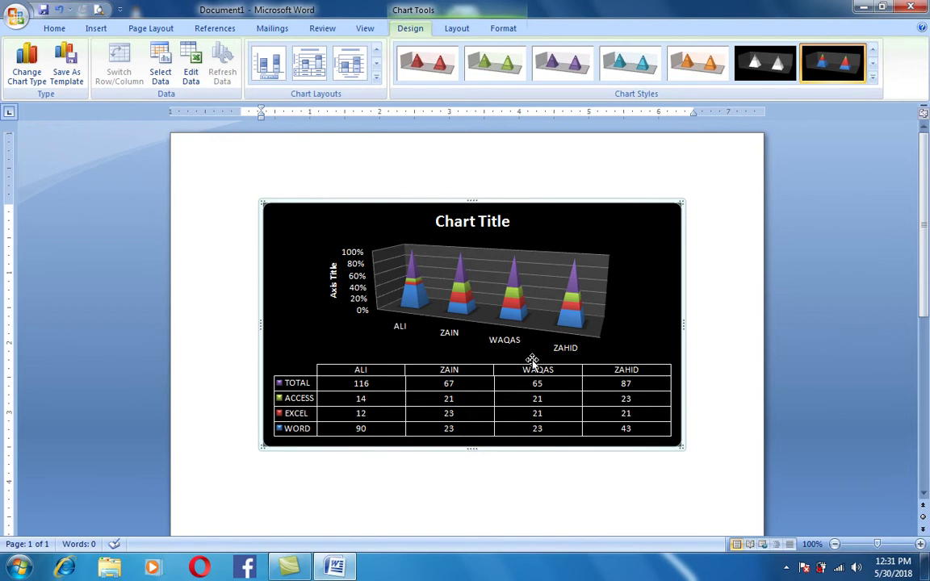
{"action": "left_click", "coordinate": [190, 62]}
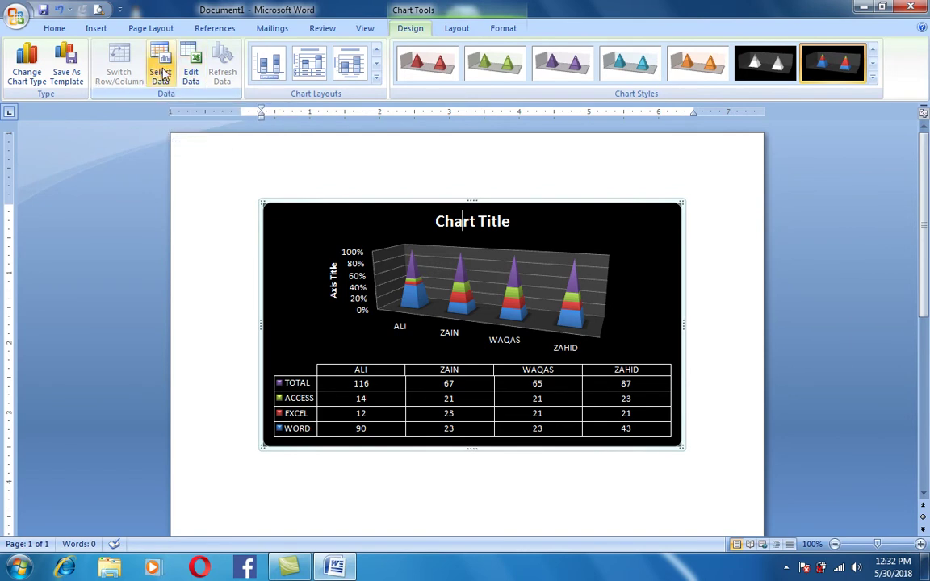
{"action": "left_click", "coordinate": [193, 79]}
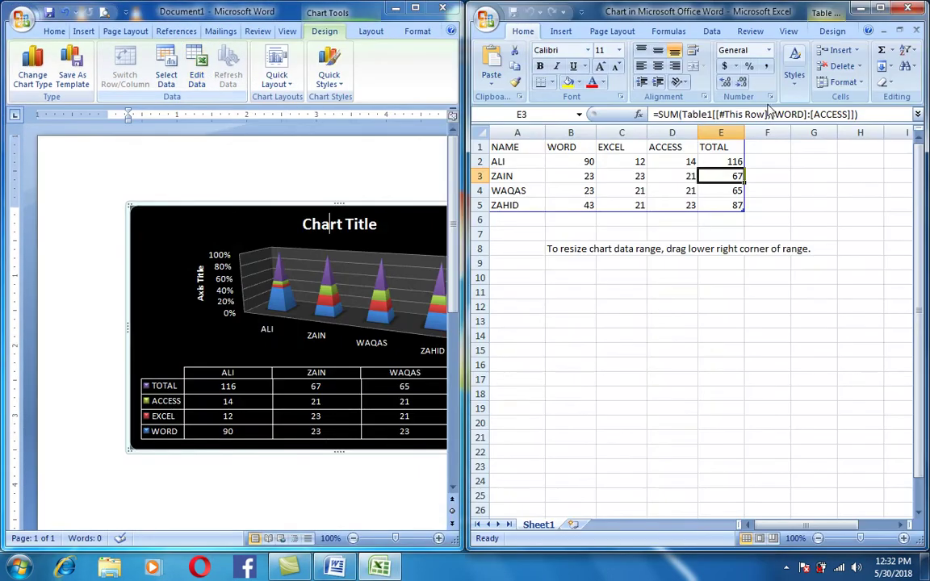
{"action": "left_click", "coordinate": [904, 8]}
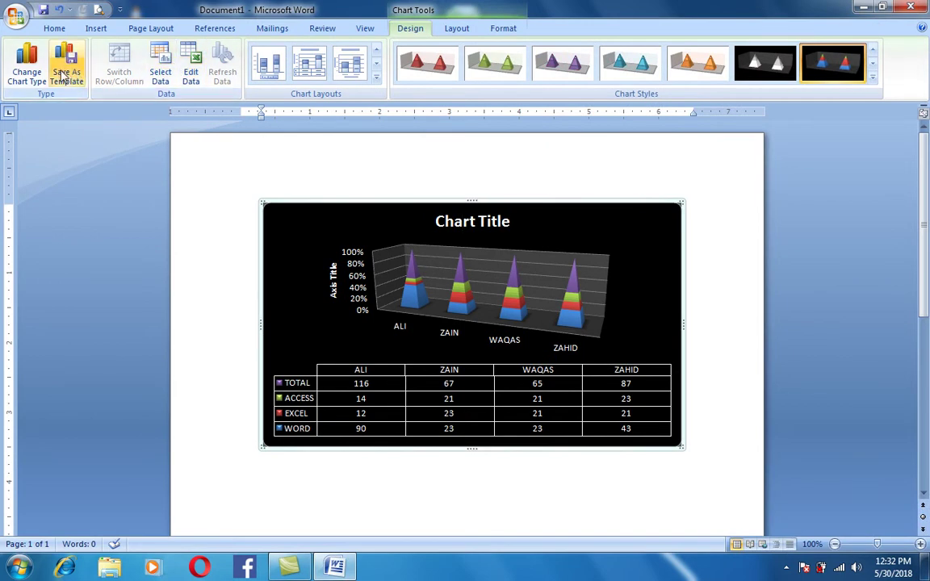
Fill the chart background with darker green from Standard Colors
{"action": "left_click", "coordinate": [454, 29]}
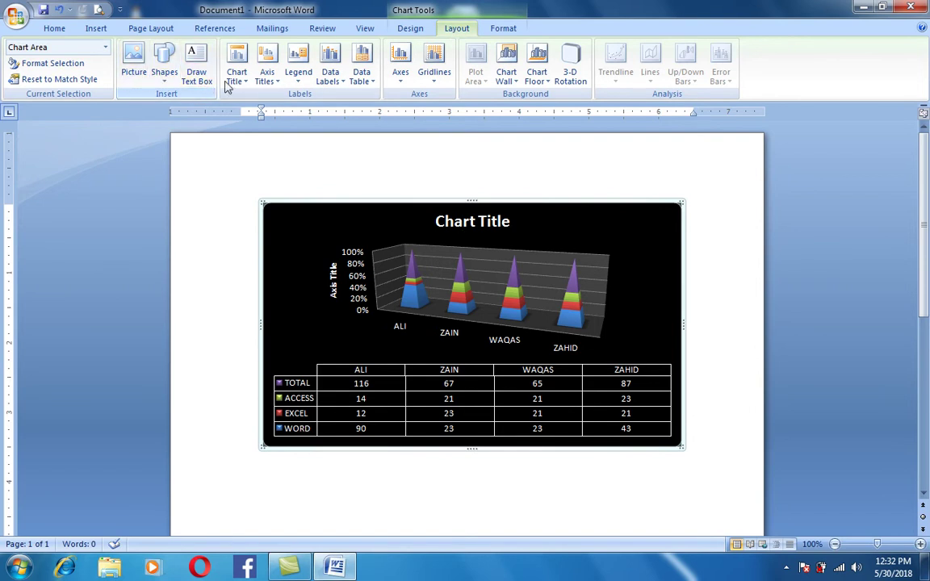
{"action": "left_click", "coordinate": [506, 29]}
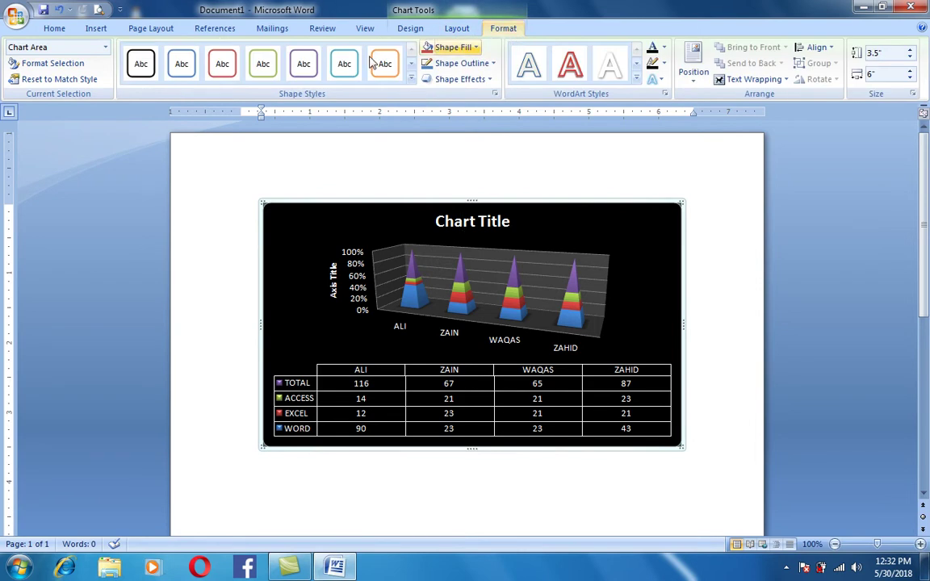
{"action": "left_click", "coordinate": [476, 48]}
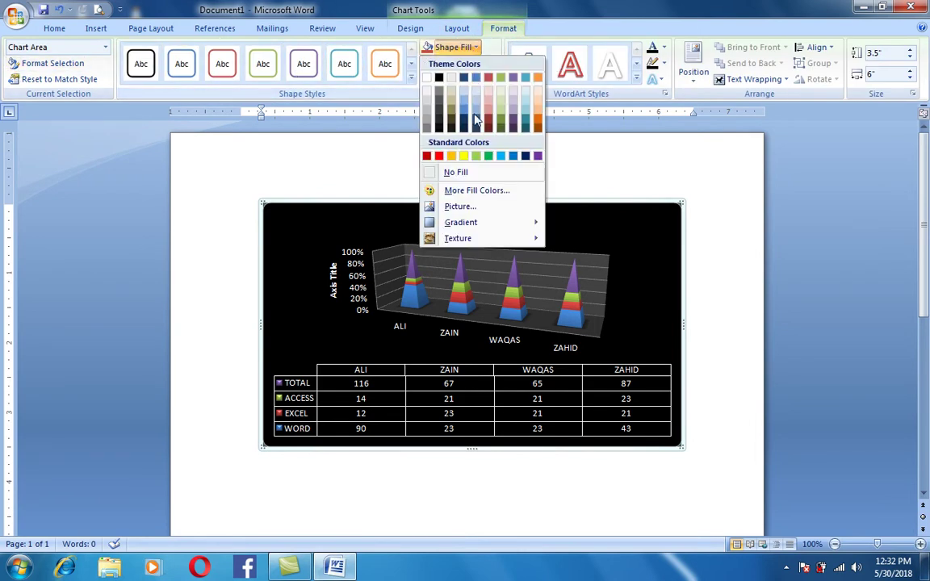
{"action": "left_click", "coordinate": [476, 156]}
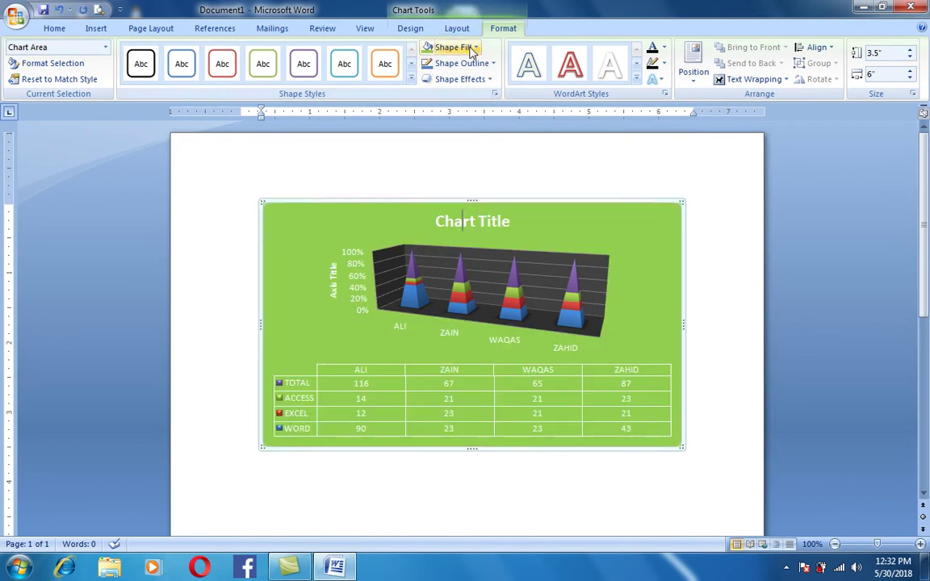
{"action": "left_click", "coordinate": [474, 49]}
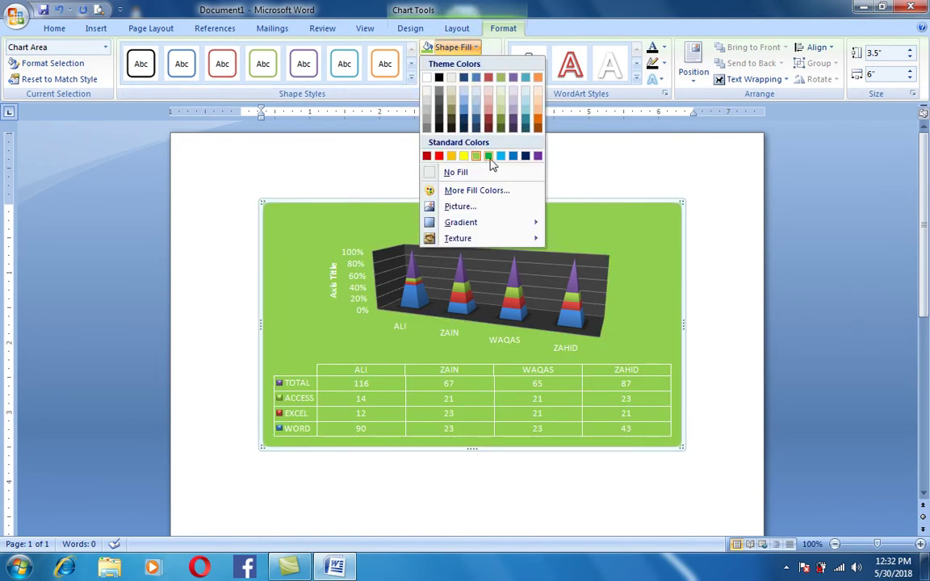
{"action": "left_click", "coordinate": [489, 157]}
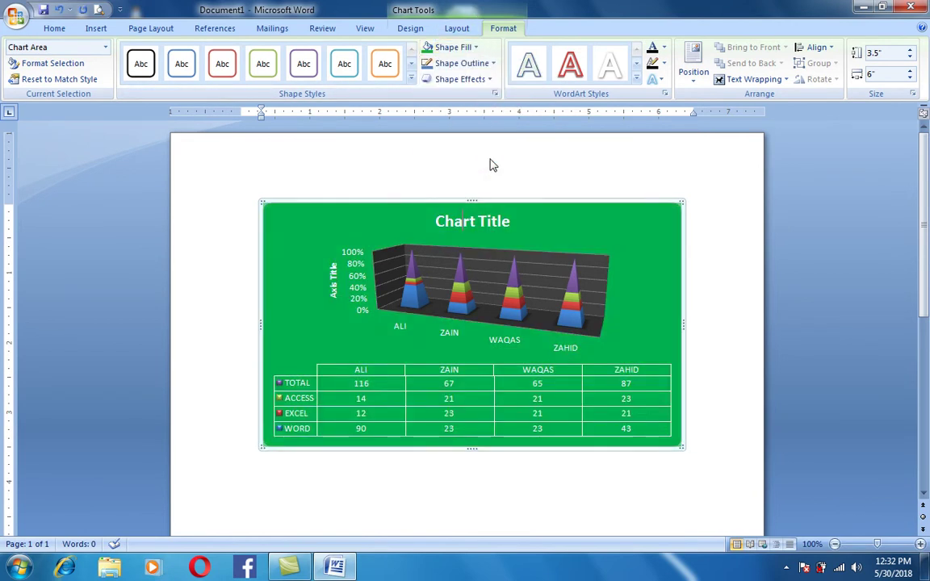
{"action": "left_click", "coordinate": [457, 28]}
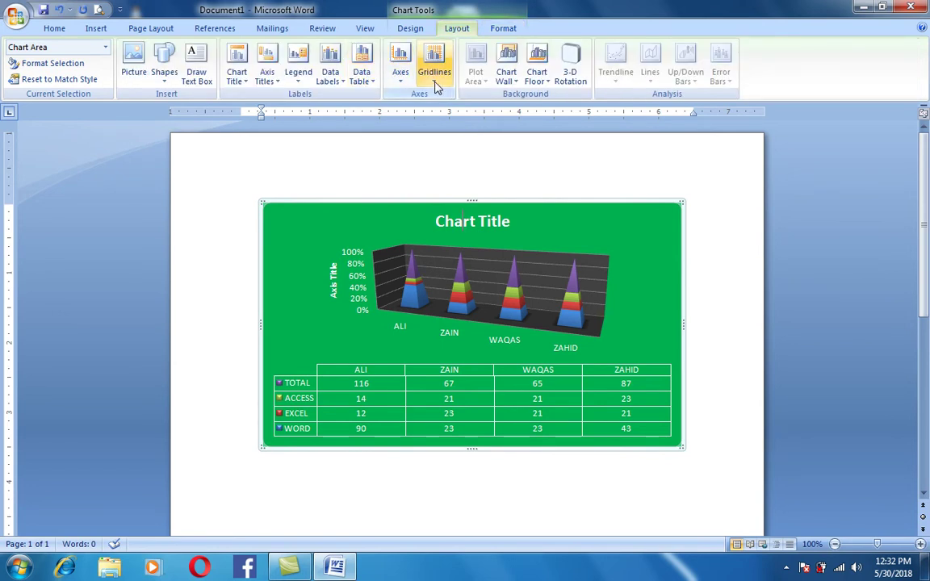
{"action": "left_click", "coordinate": [239, 77]}
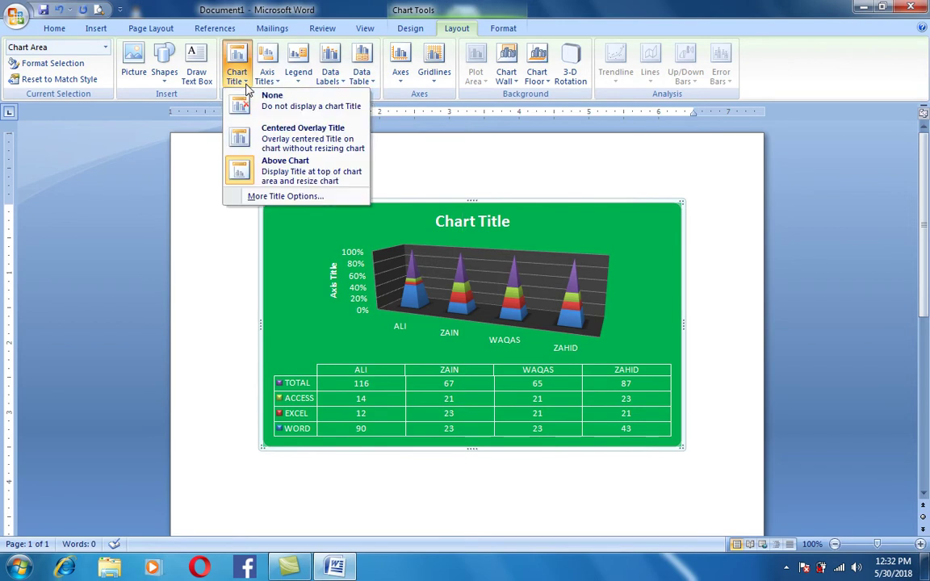
{"action": "left_click", "coordinate": [160, 75]}
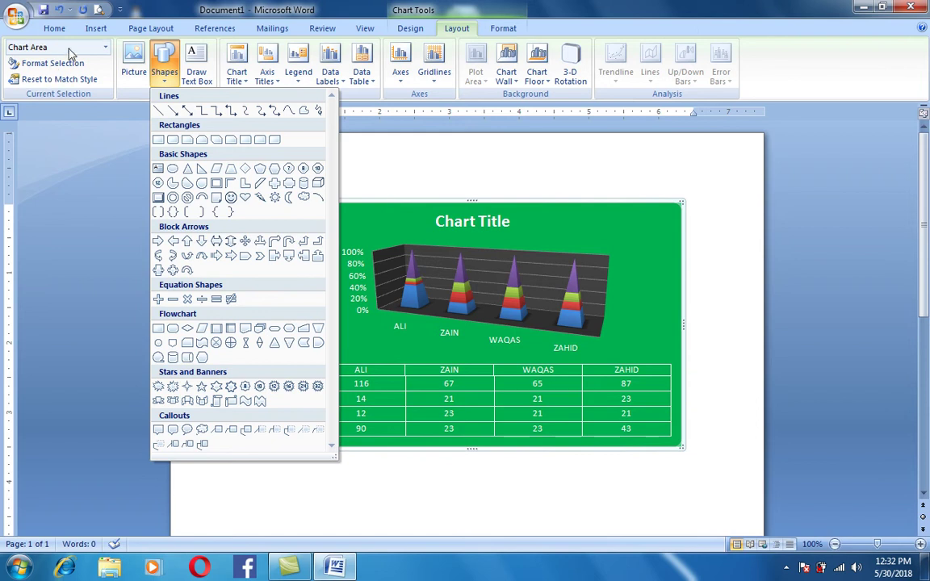
{"action": "left_click", "coordinate": [95, 47]}
{"action": "left_click", "coordinate": [104, 48]}
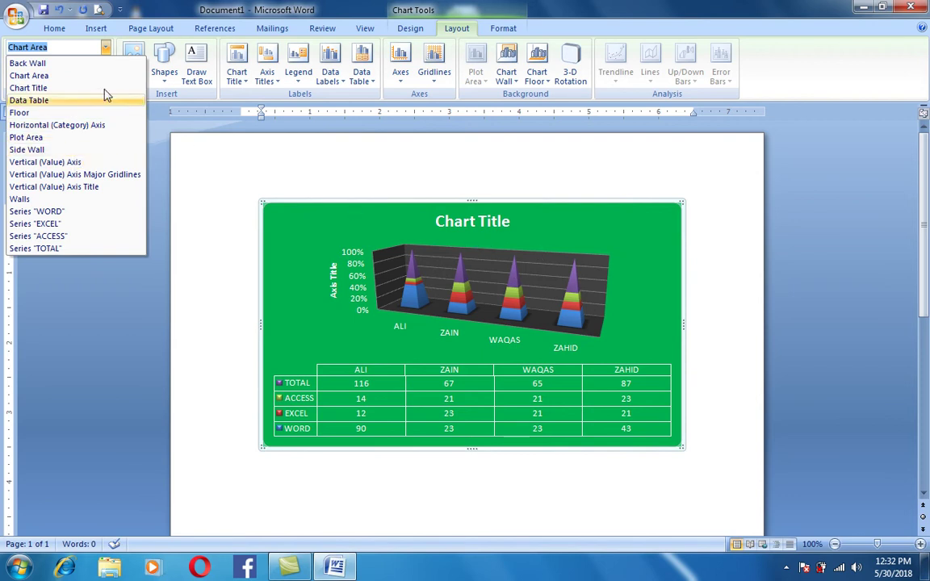
{"action": "left_click", "coordinate": [29, 75]}
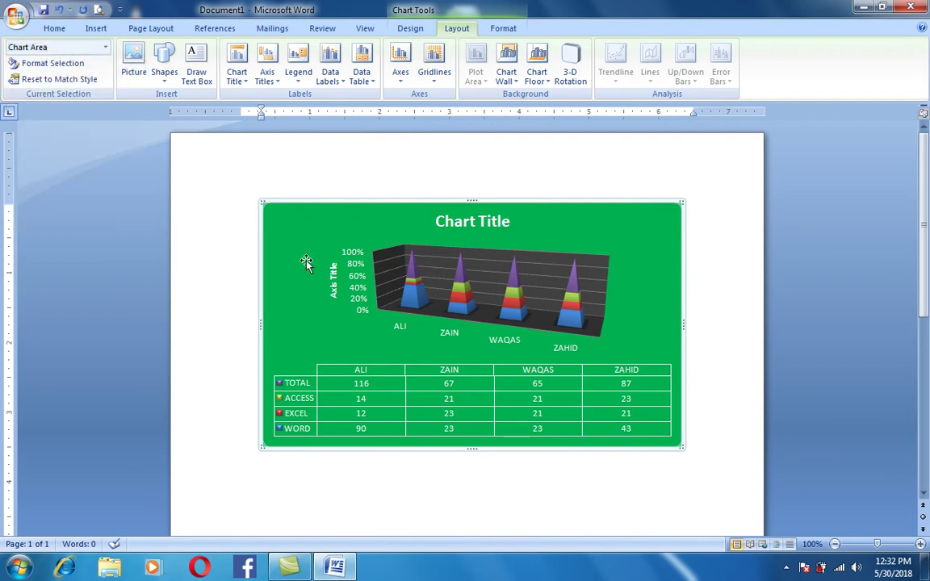
{"action": "left_click", "coordinate": [334, 308]}
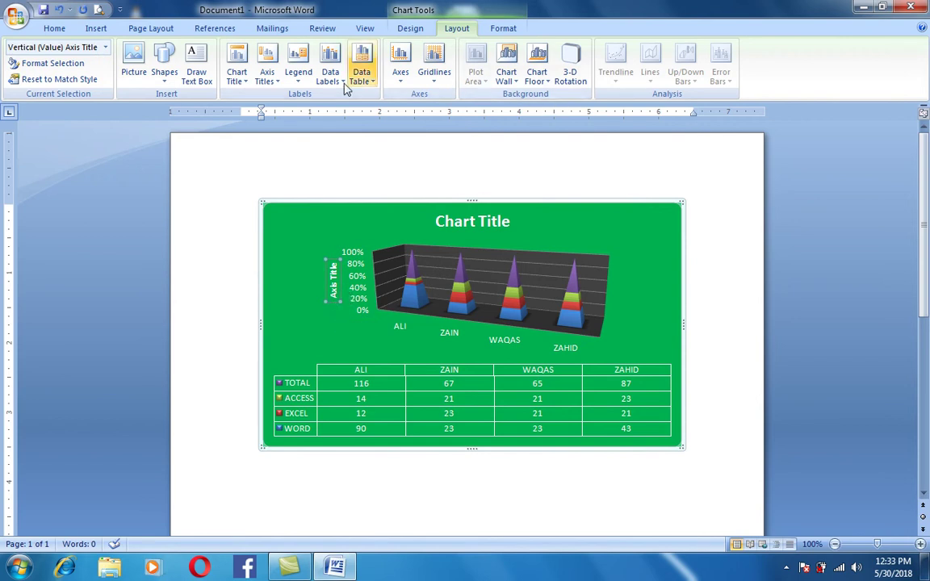
Show the data table without legend keys and set the axis title to Vertical Title
{"action": "left_click", "coordinate": [370, 87]}
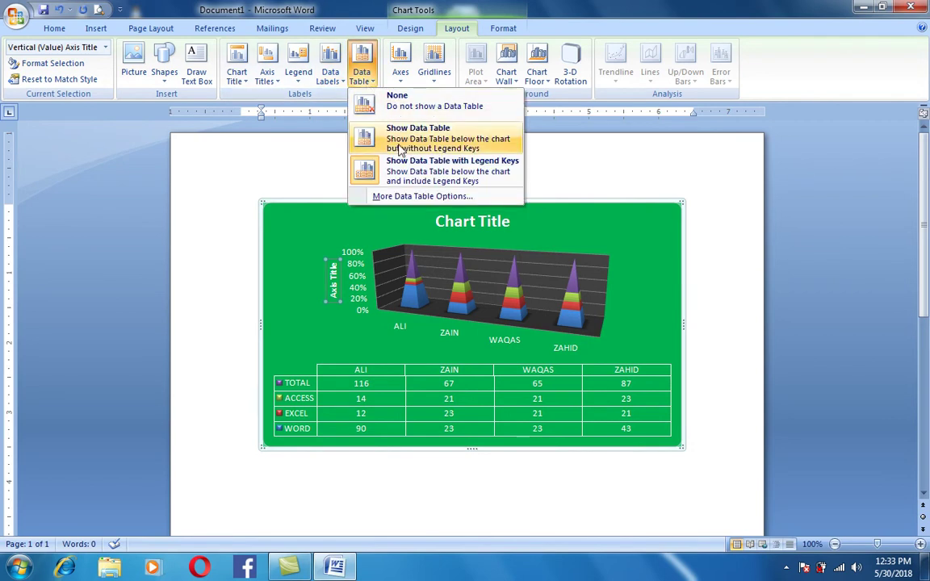
{"action": "left_click", "coordinate": [400, 149]}
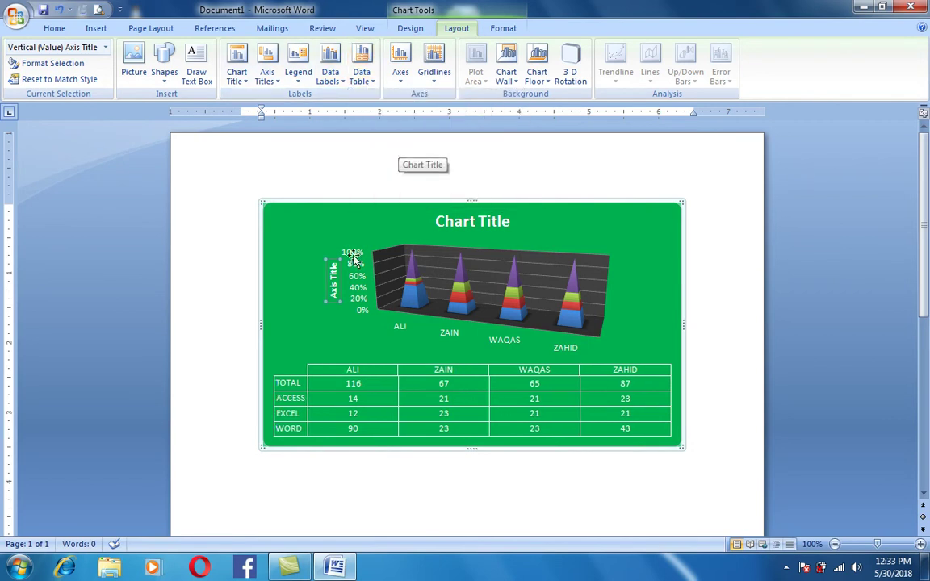
{"action": "left_click", "coordinate": [271, 65]}
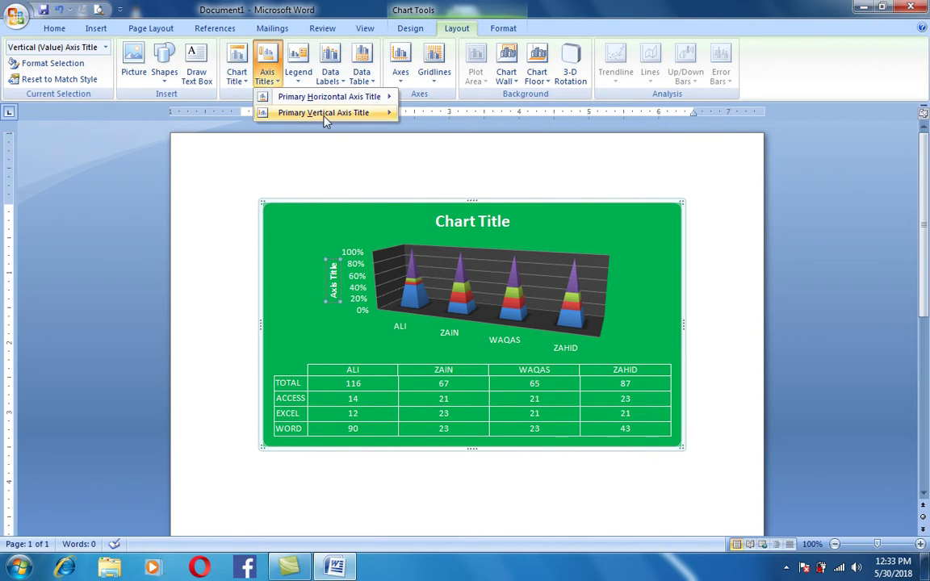
{"action": "mouse_move", "coordinate": [339, 113]}
{"action": "left_click", "coordinate": [468, 198]}
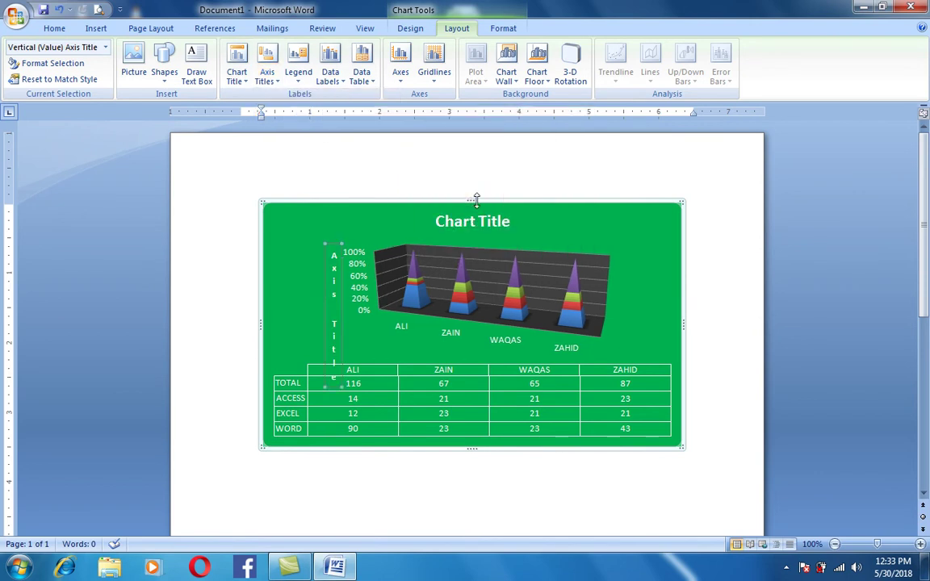